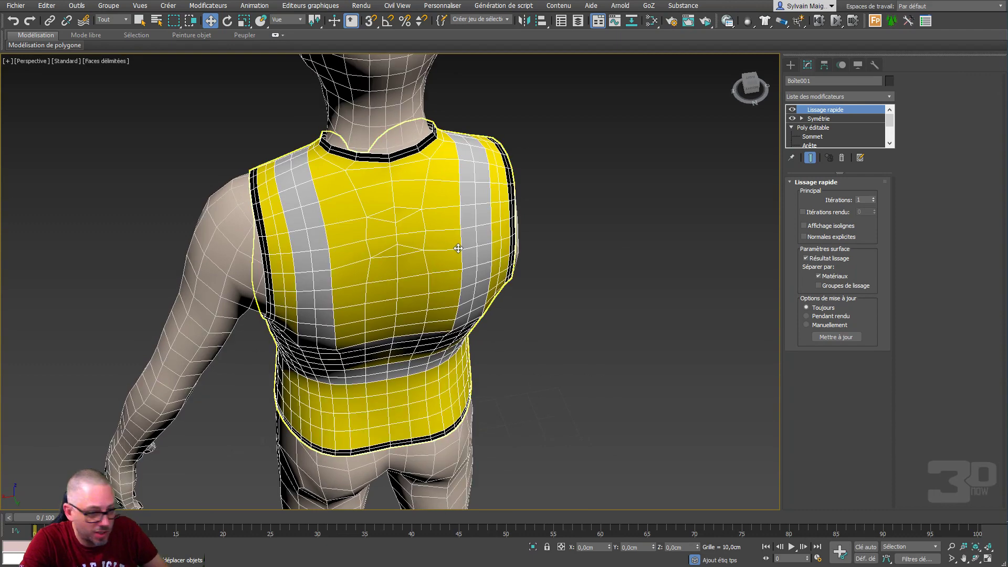
Adjust the vest's centre-back vertices with the PolyDraw Conform move brush at vertex level of the editable poly.
alt+middle_drag(458, 249, 606, 138)
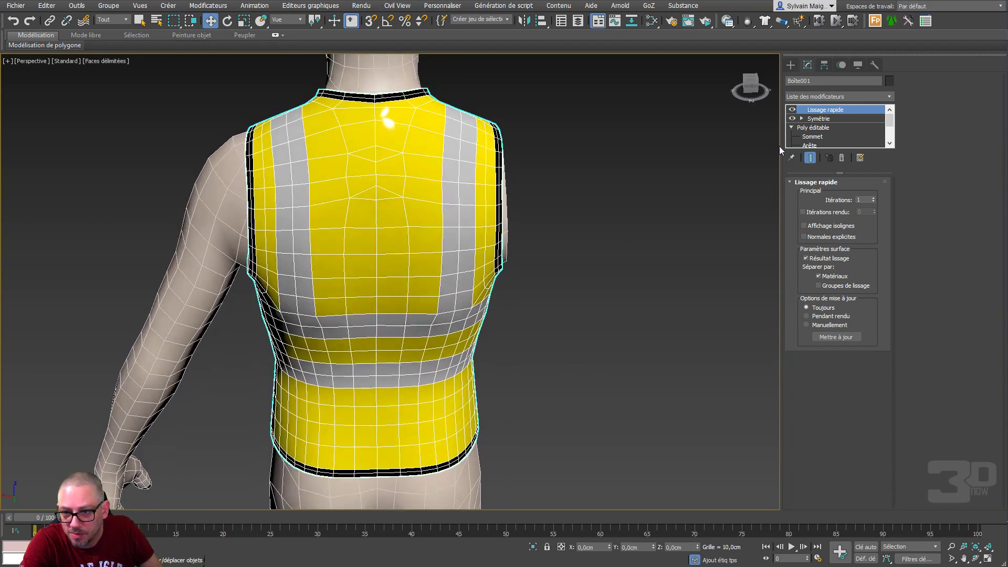
click(812, 136)
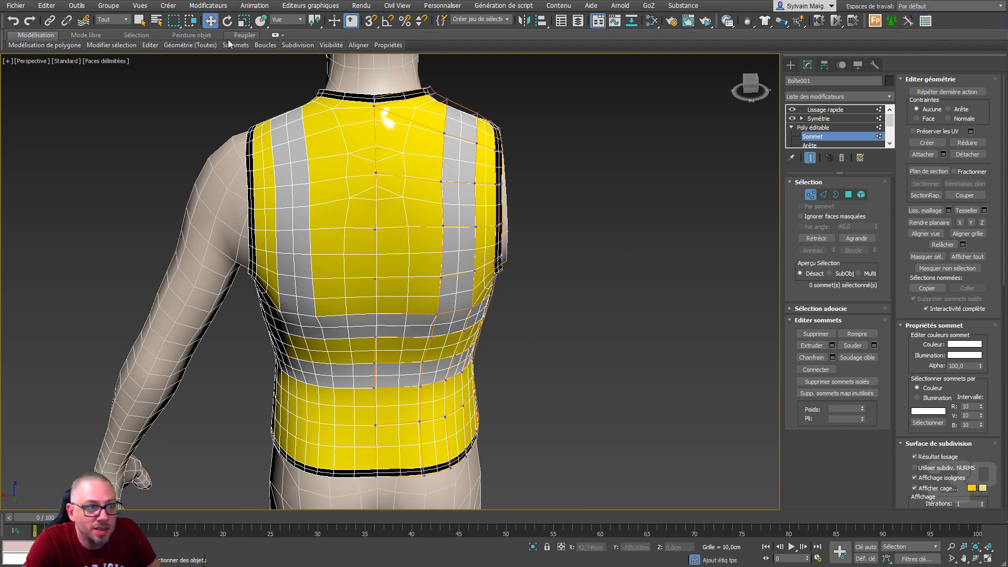
click(91, 35)
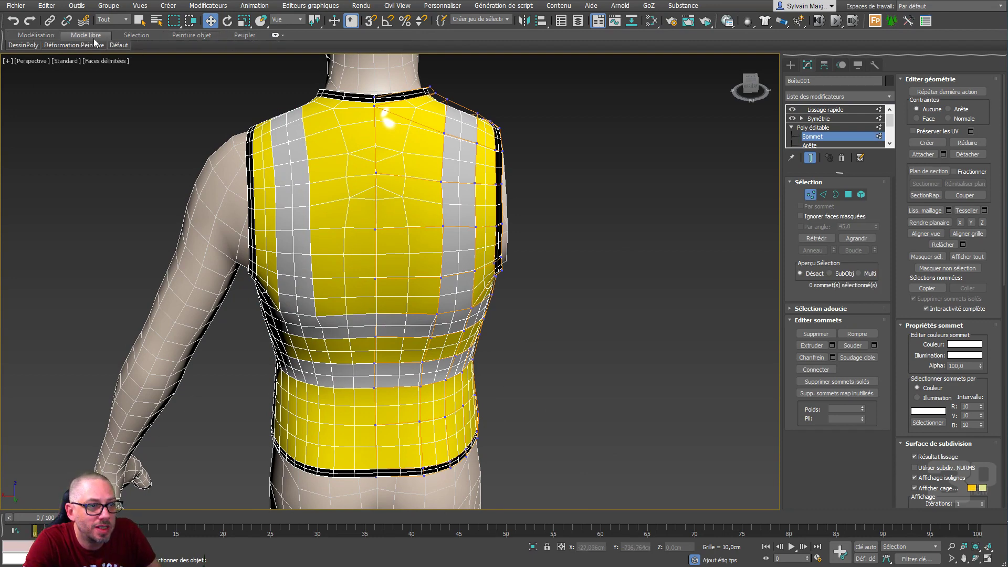
mouse_move(30, 47)
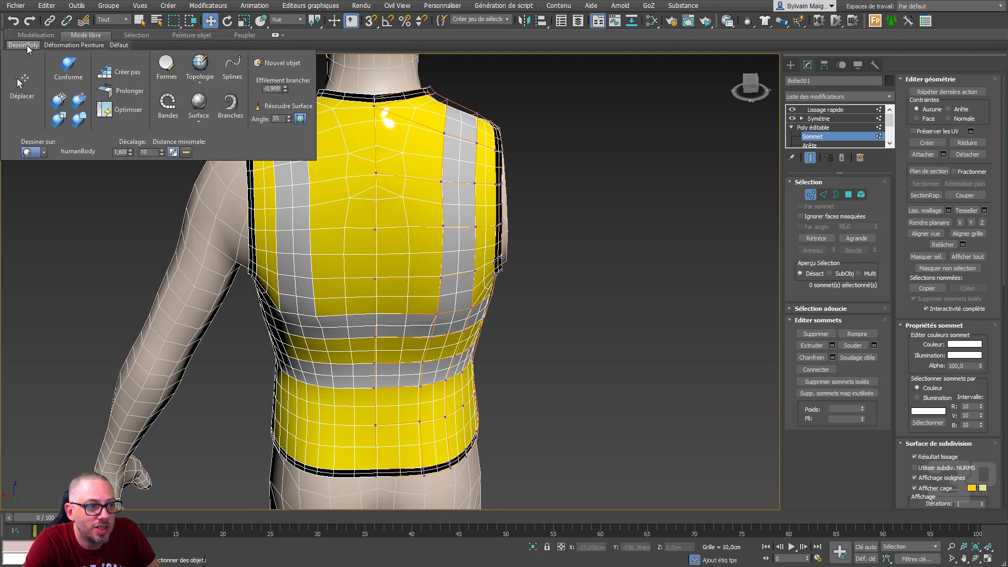
click(58, 97)
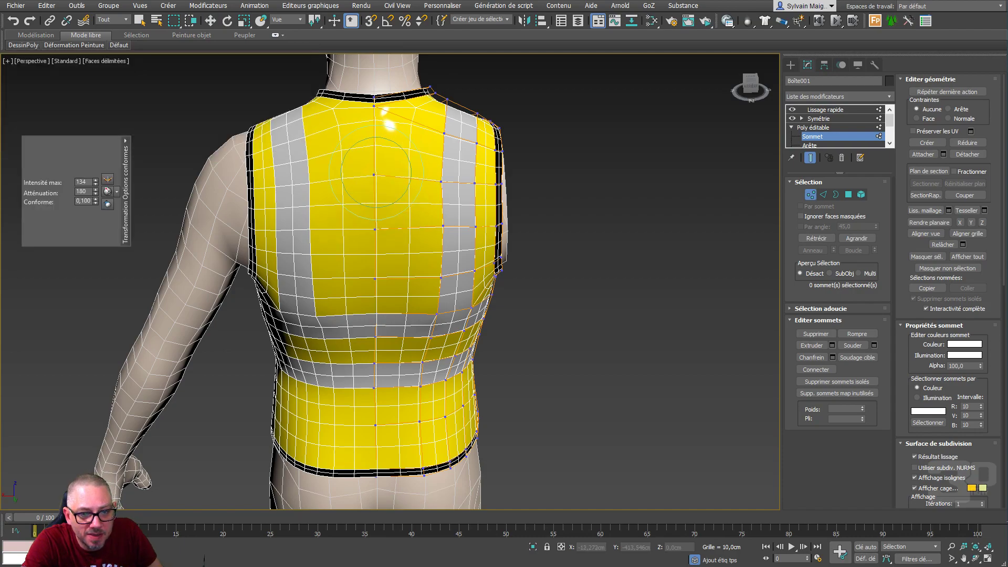
mouse_move(364, 175)
alt+middle_down()
mouse_move(383, 236)
mouse_move(367, 266)
mouse_move(381, 267)
mouse_move(361, 225)
mouse_move(326, 213)
mouse_move(239, 236)
mouse_move(409, 231)
mouse_move(439, 253)
mouse_move(416, 292)
mouse_move(449, 371)
alt+middle_up()
key(w)
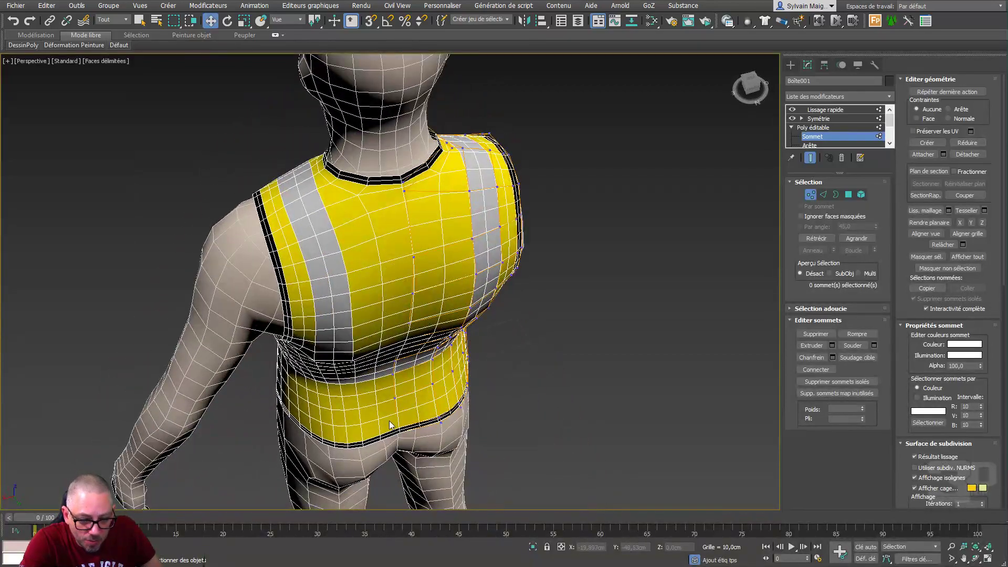
Select the centre-back vertices at the vest's hem and waist and move them slightly away from the body.
drag(390, 421, 413, 461)
alt+middle_drag(464, 402, 434, 310)
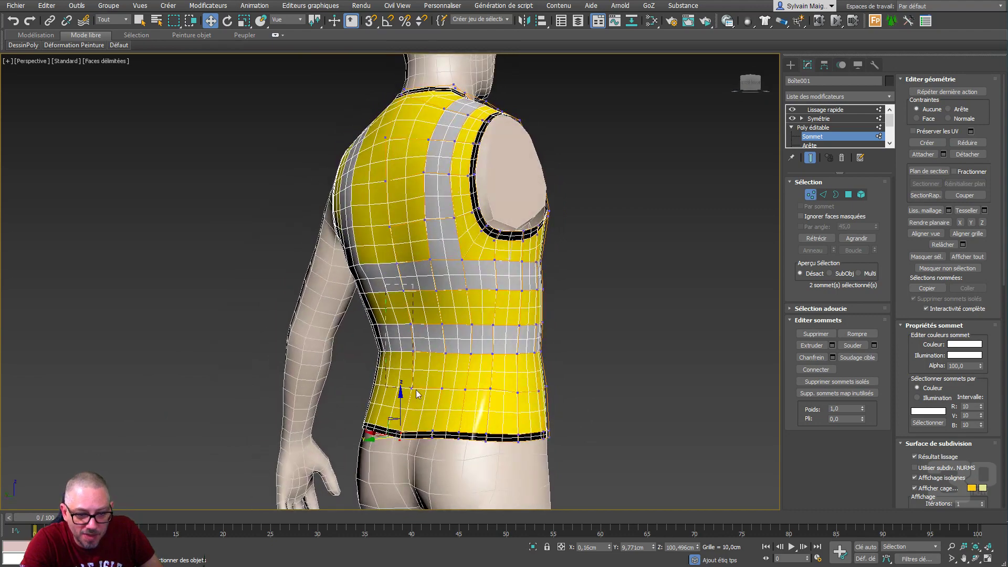
drag(417, 394, 422, 400)
alt+middle_drag(423, 399, 439, 407)
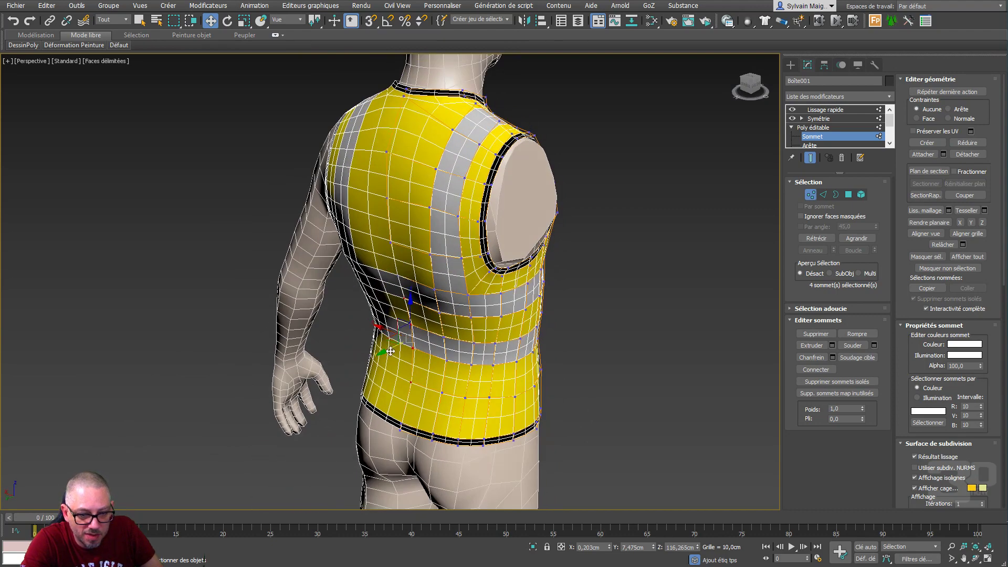
drag(390, 351, 389, 357)
alt+middle_drag(389, 357, 543, 261)
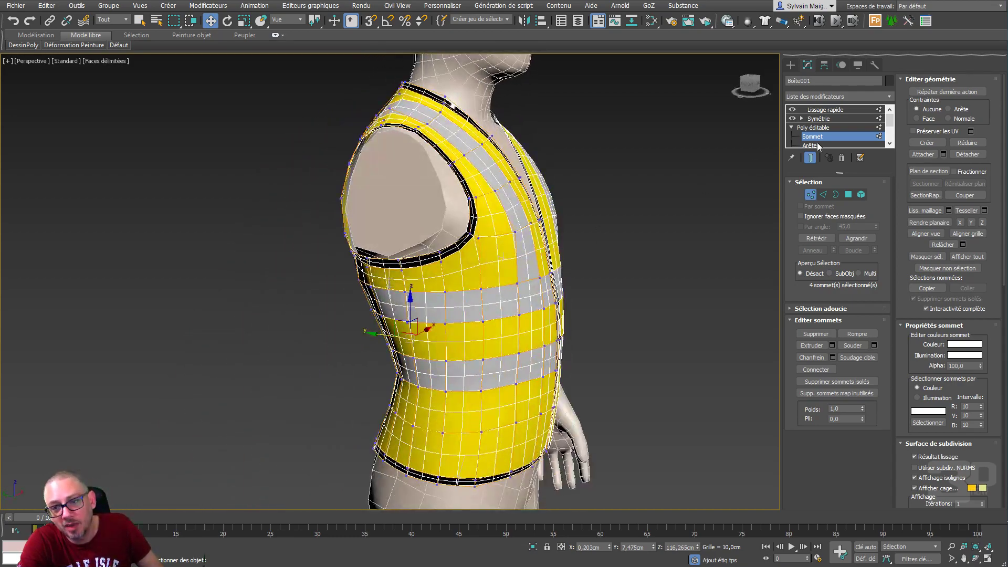
Add a Développer UVW modifier directly above Symétrie, below the Lissage rapide modifier.
click(814, 127)
click(831, 119)
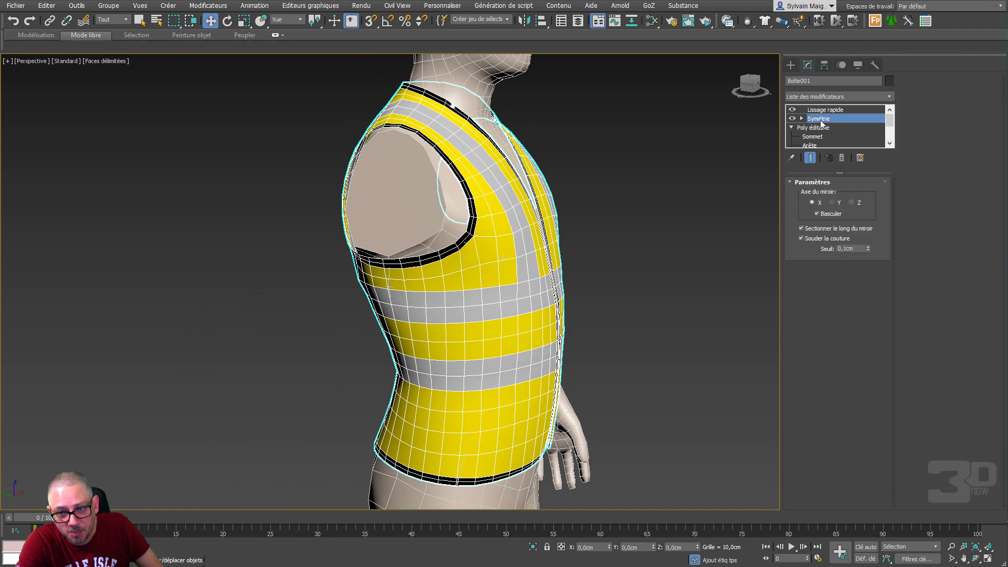
click(887, 96)
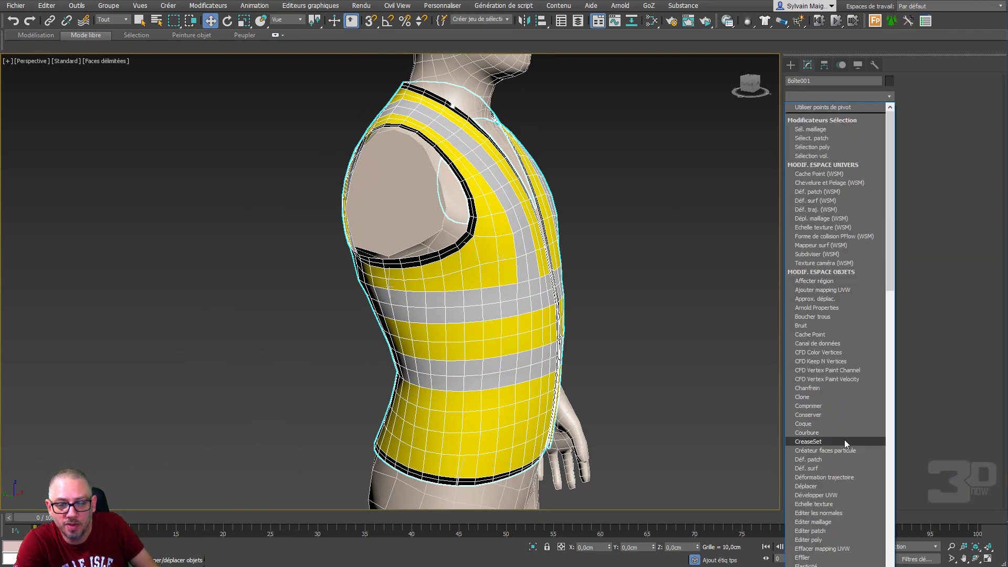
click(816, 495)
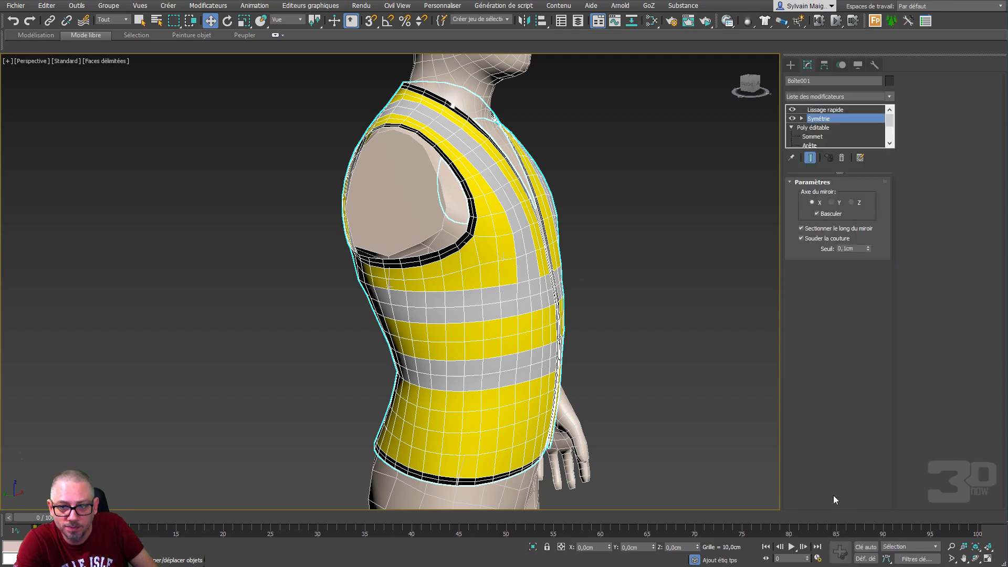
alt+middle_drag(665, 243, 588, 254)
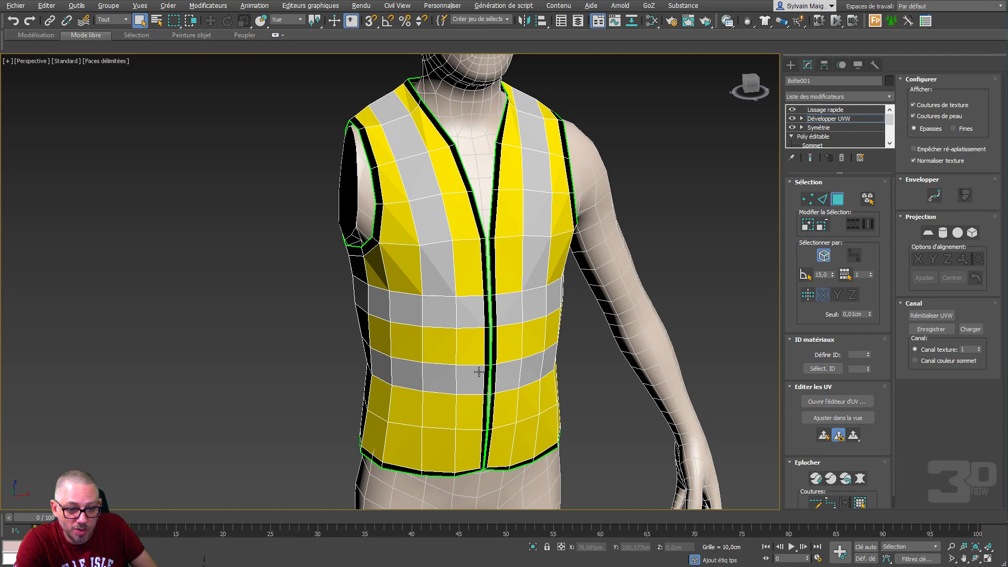
alt+middle_drag(479, 372, 458, 336)
scroll(451, 410, up, 6)
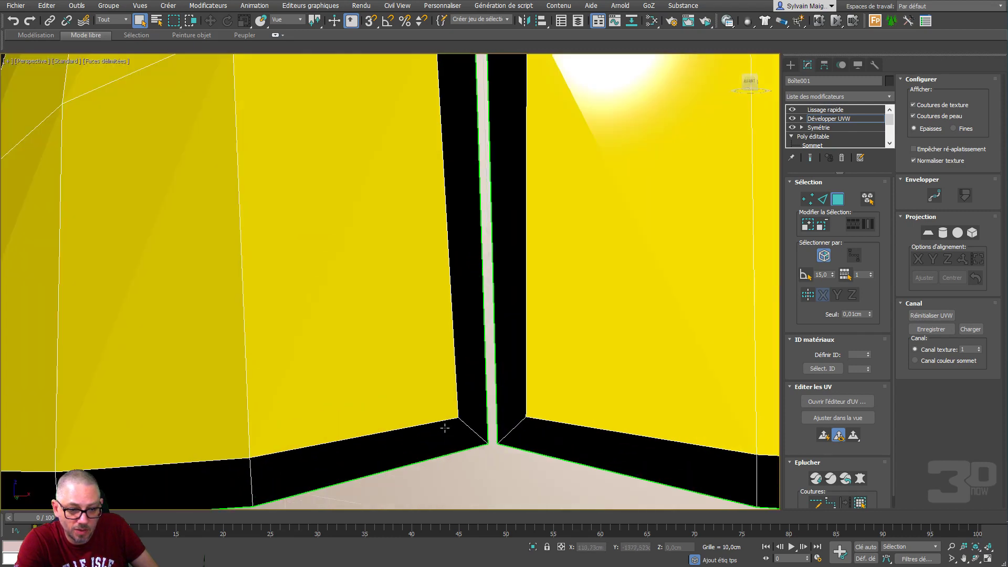
Compare the vest's lower front corners with and without the end result, and delete the Développer UVW modifier.
click(811, 158)
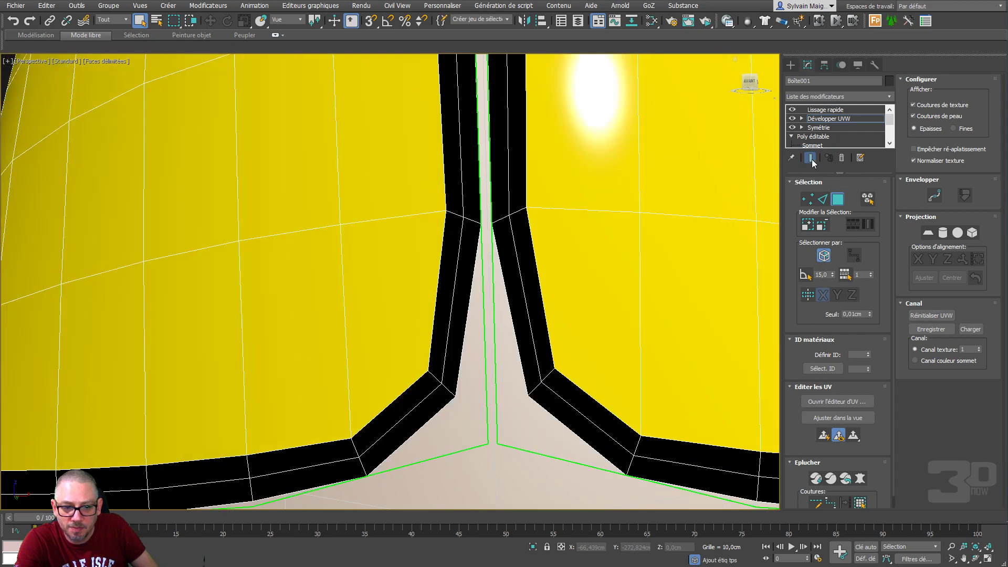
click(811, 158)
click(811, 157)
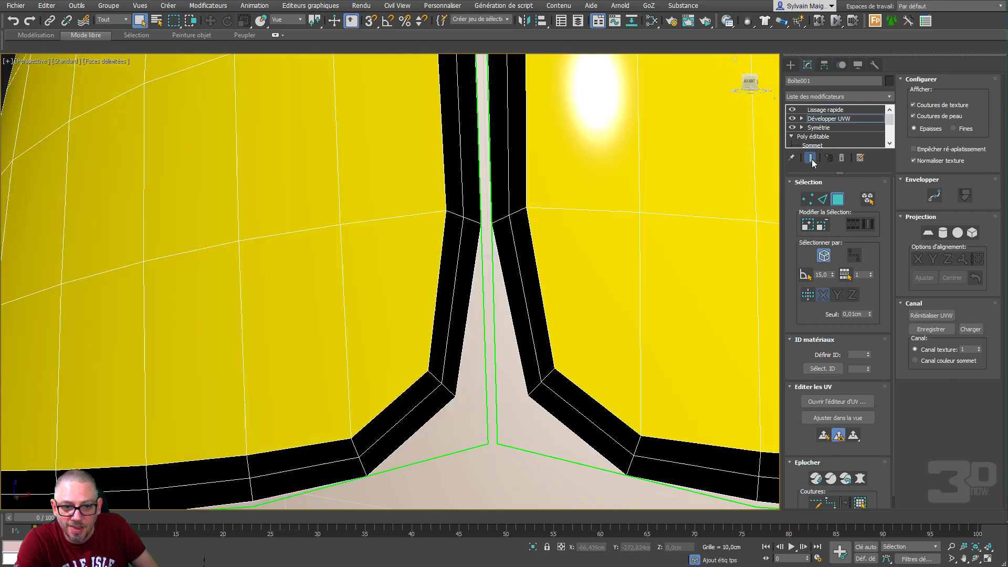
click(810, 158)
click(810, 158)
click(810, 158)
click(810, 158)
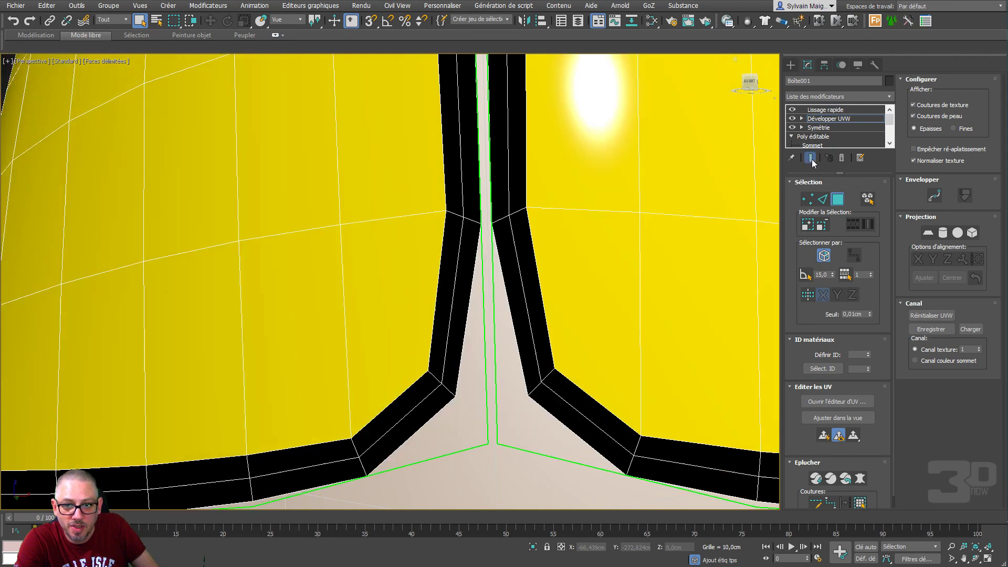
click(830, 118)
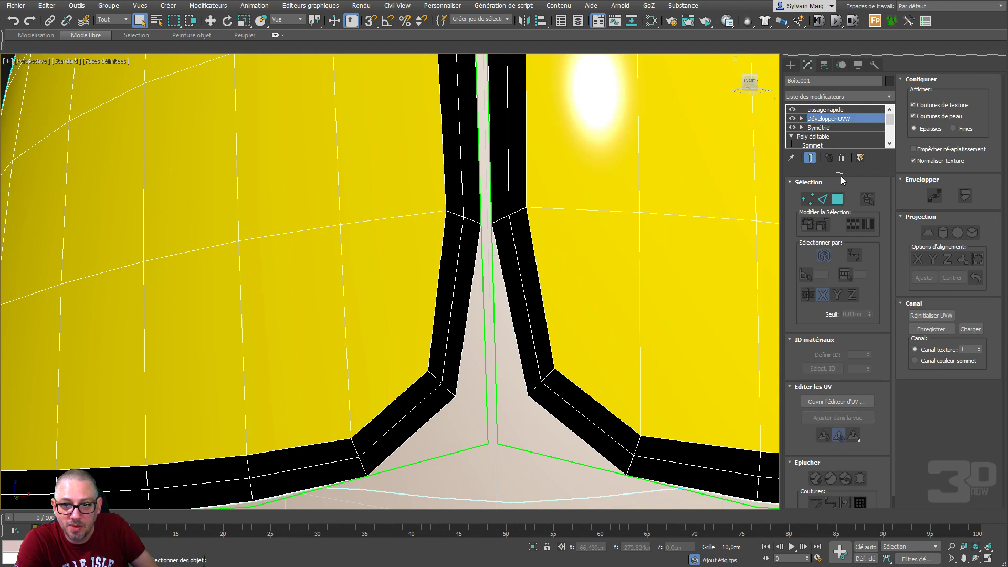
click(842, 159)
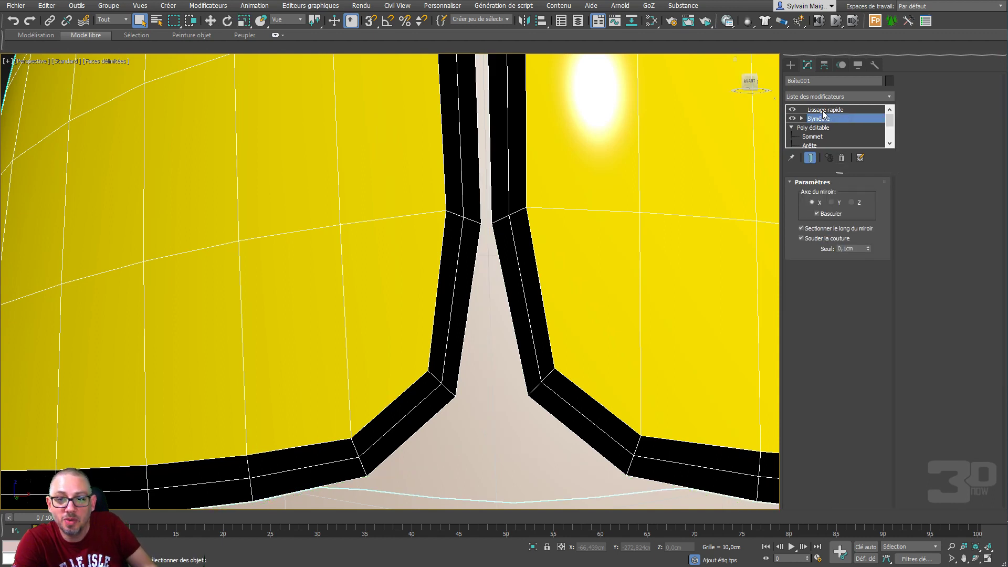
Add a Développer UVW modifier on top of the Lissage rapide modifier.
click(823, 110)
scroll(497, 315, down, 8)
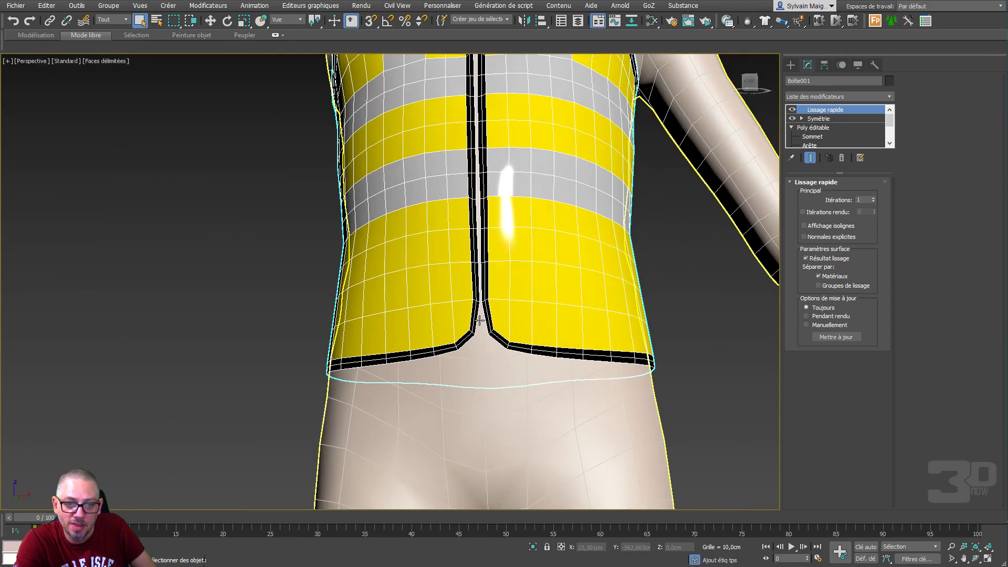
mouse_move(481, 312)
alt+middle_down()
mouse_move(514, 347)
mouse_move(486, 353)
mouse_move(603, 290)
mouse_move(470, 317)
alt+middle_up()
scroll(504, 330, down, 4)
click(890, 96)
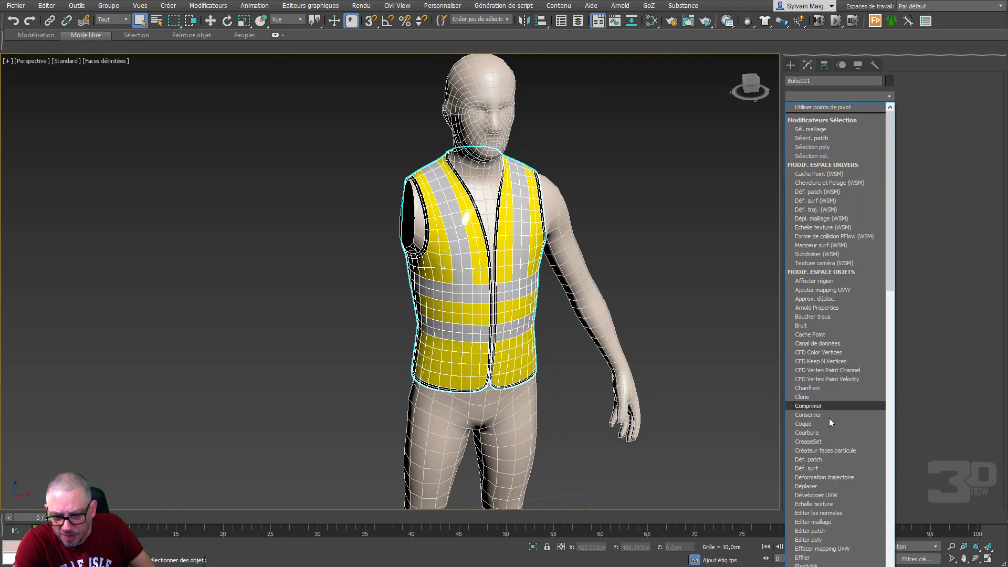
click(834, 498)
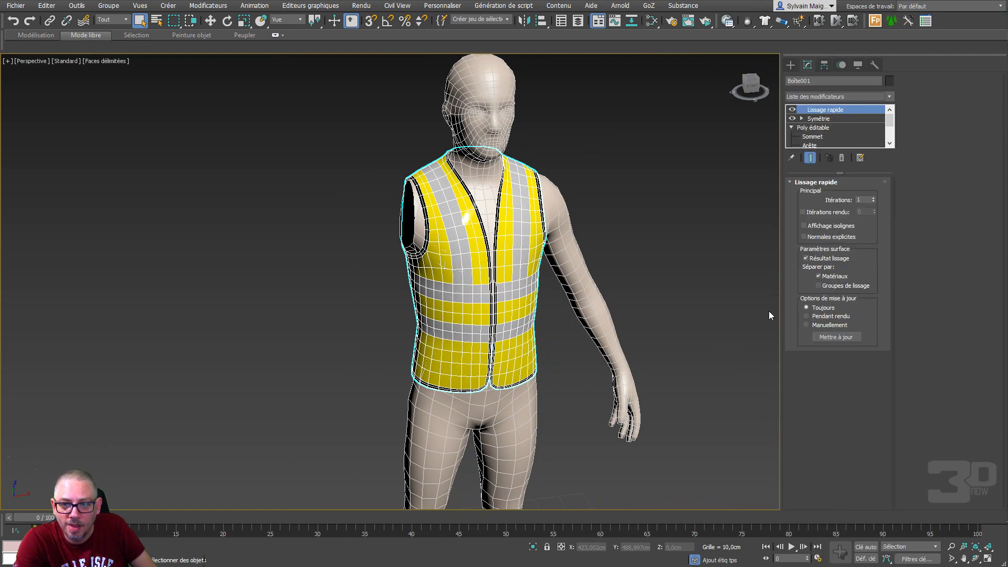
key(ctrl+u)
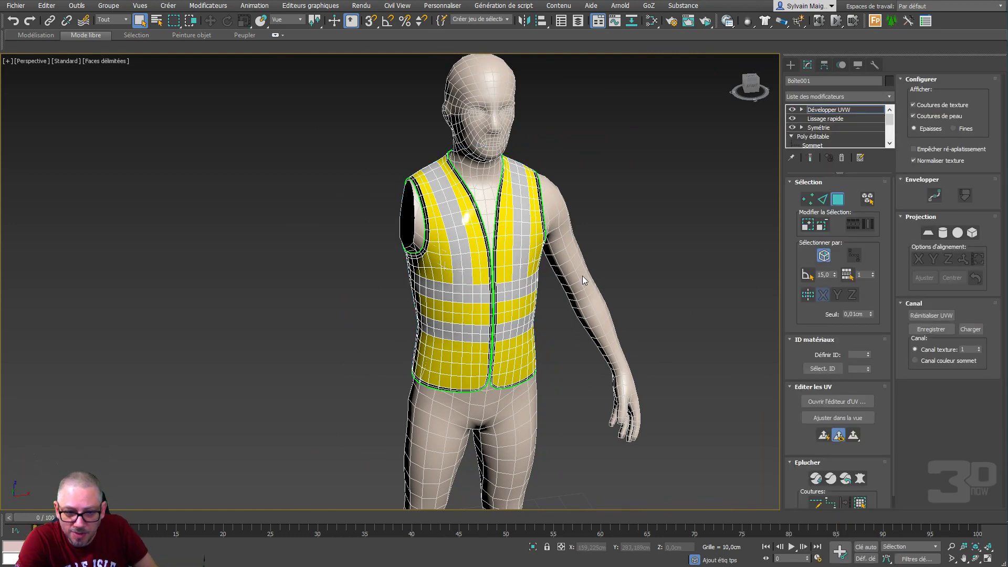
Toggle the Lissage rapide modifier off and on to compare the UV seam outline at the vest's lower front corners.
alt+middle_drag(581, 275, 556, 274)
scroll(504, 364, up, 5)
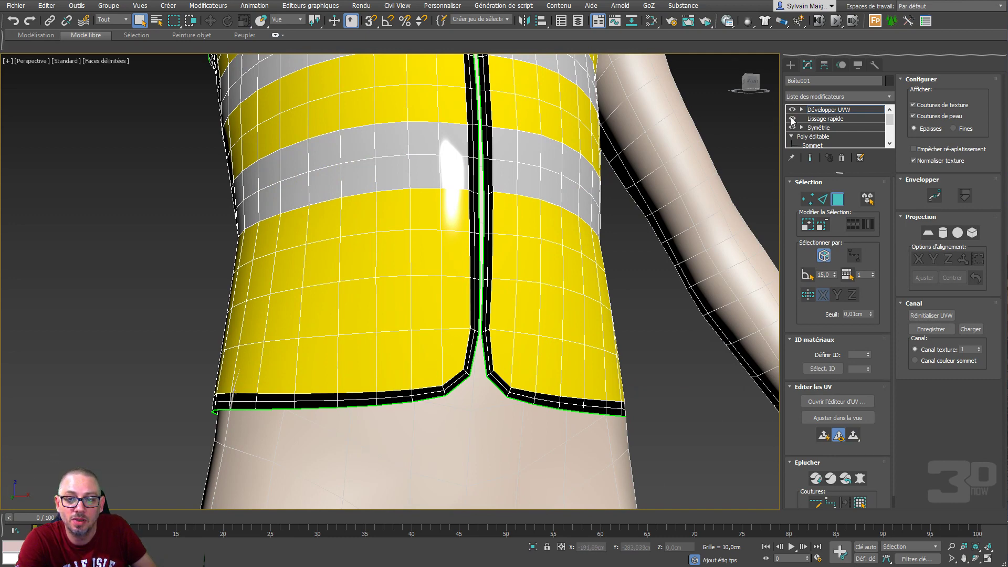
click(792, 119)
click(793, 119)
click(793, 119)
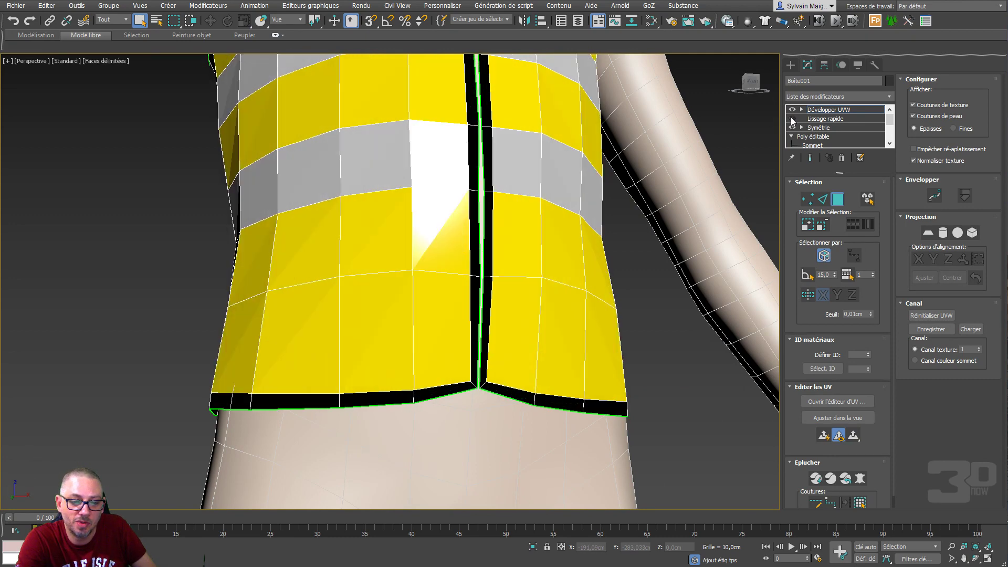
click(792, 119)
click(792, 119)
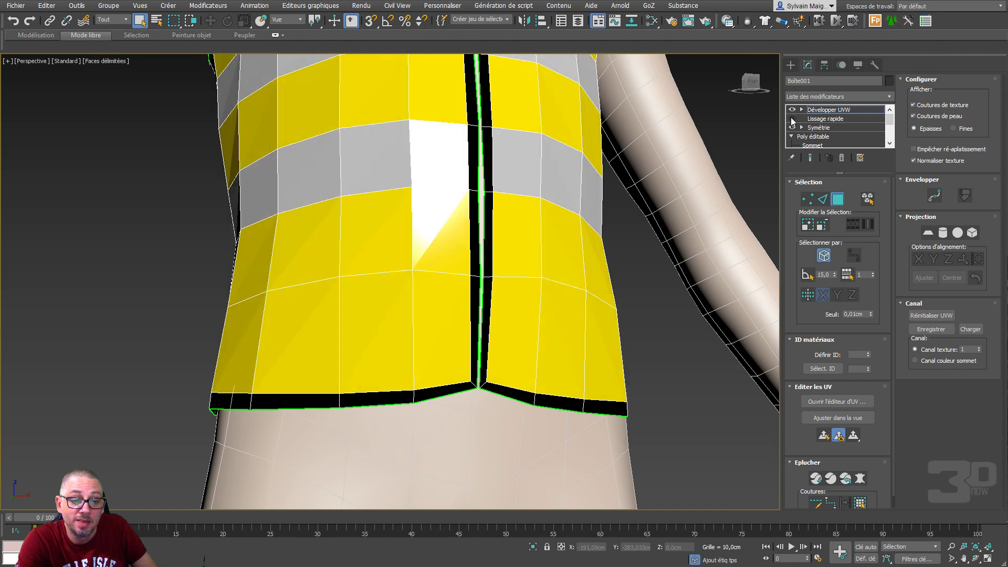
click(792, 119)
click(792, 119)
click(792, 119)
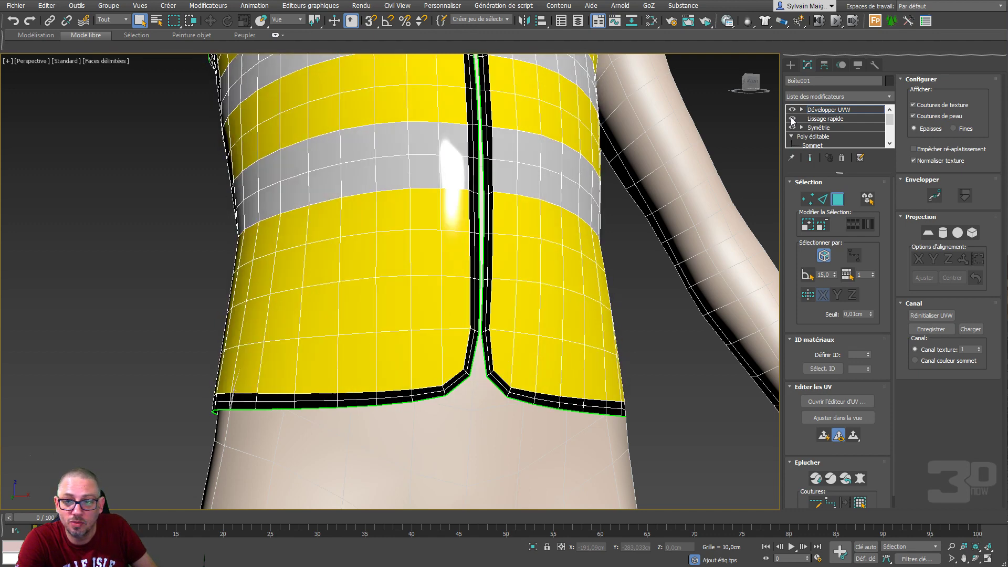
Expand the Développer UVW modifier's sub-levels and turn off the display of texture seams (Coutures de texture).
click(820, 110)
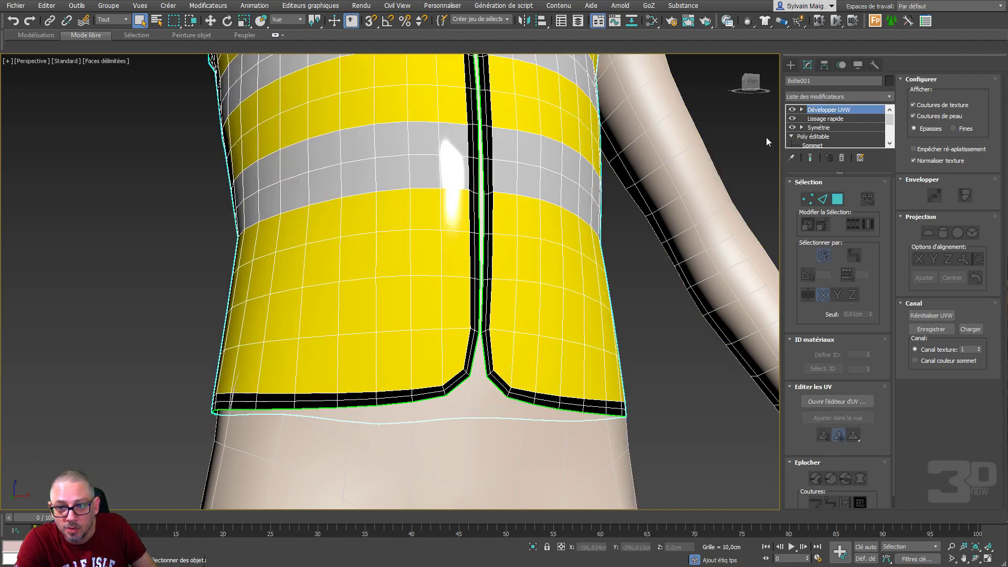
click(801, 110)
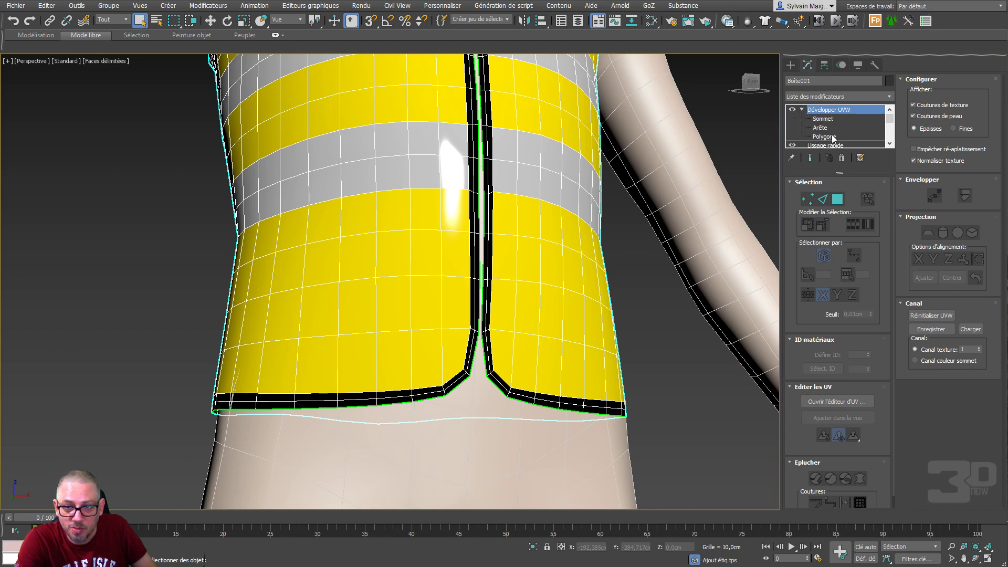
scroll(493, 269, down, 3)
alt+middle_drag(494, 269, 575, 262)
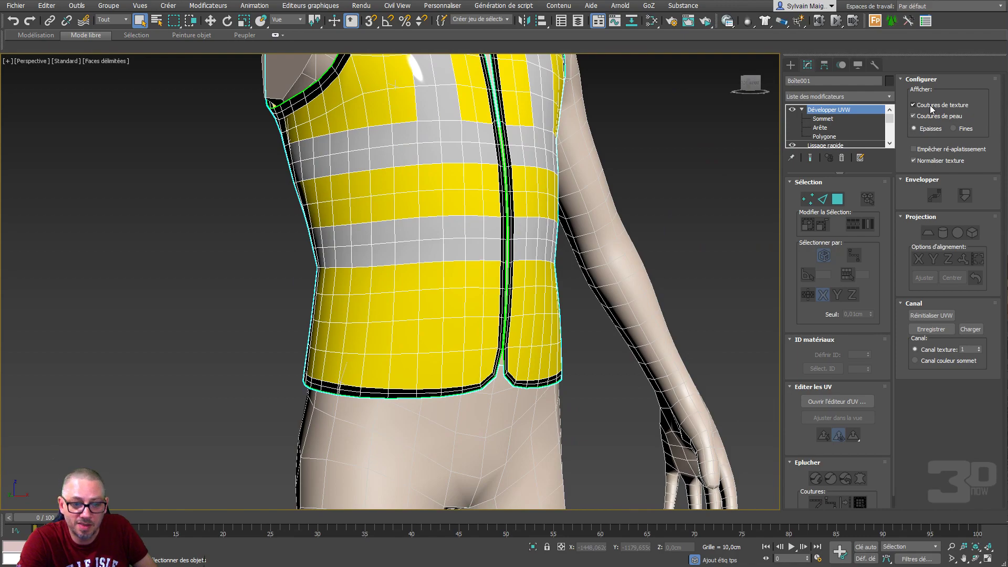
click(913, 105)
Isolate the vest so that the body is hidden.
alt+middle_drag(546, 273, 572, 342)
right_click(485, 298)
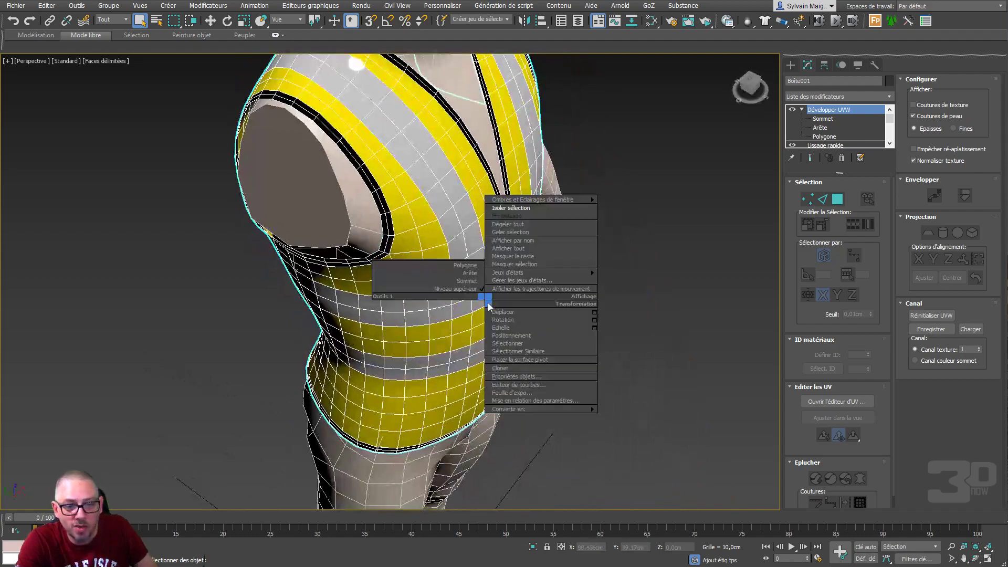
click(525, 205)
alt+middle_drag(509, 277, 564, 279)
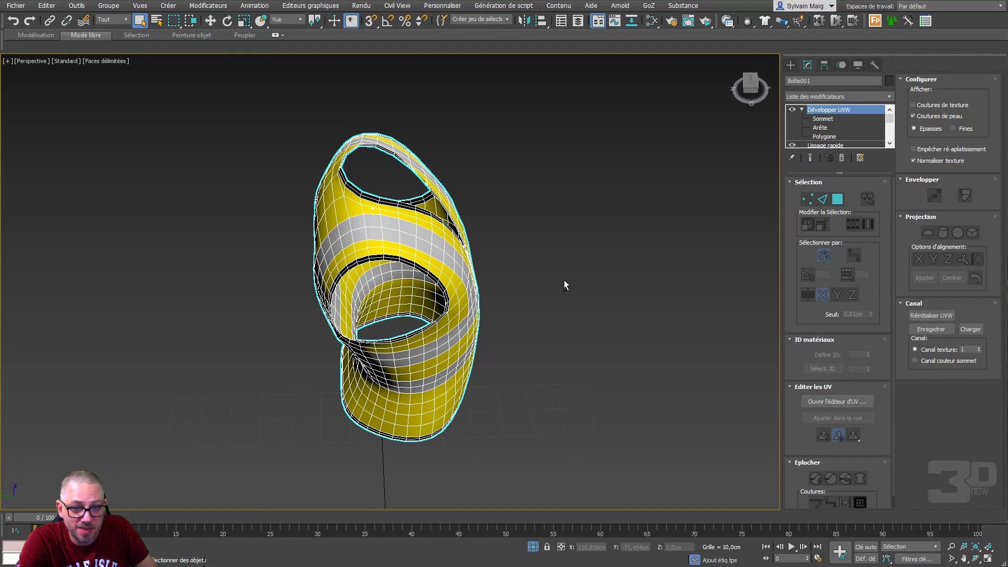
Select the edge lines across the shoulders and down both sides of the vest, from armhole to hem.
click(825, 127)
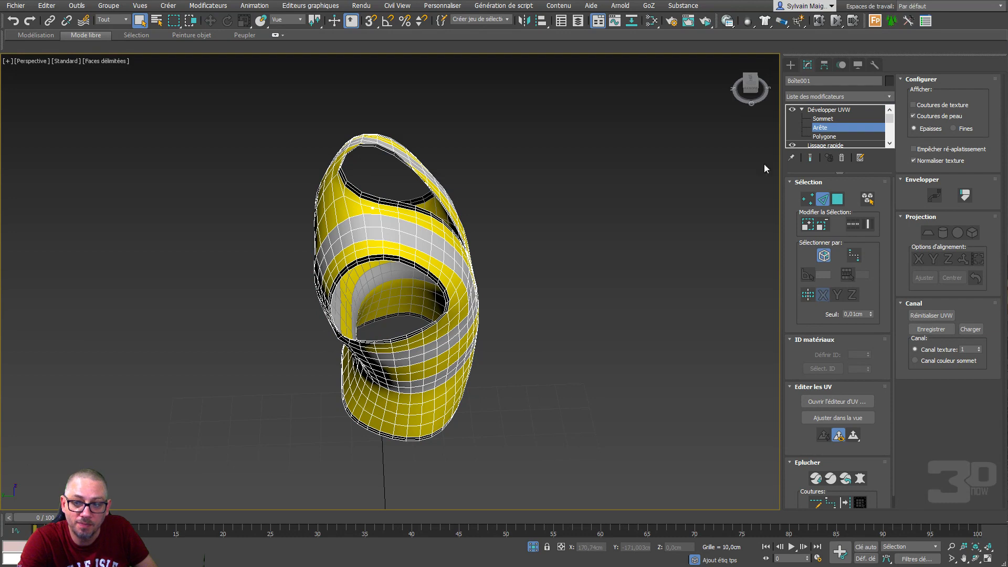
double_click(363, 221)
alt+middle_drag(388, 271, 392, 266)
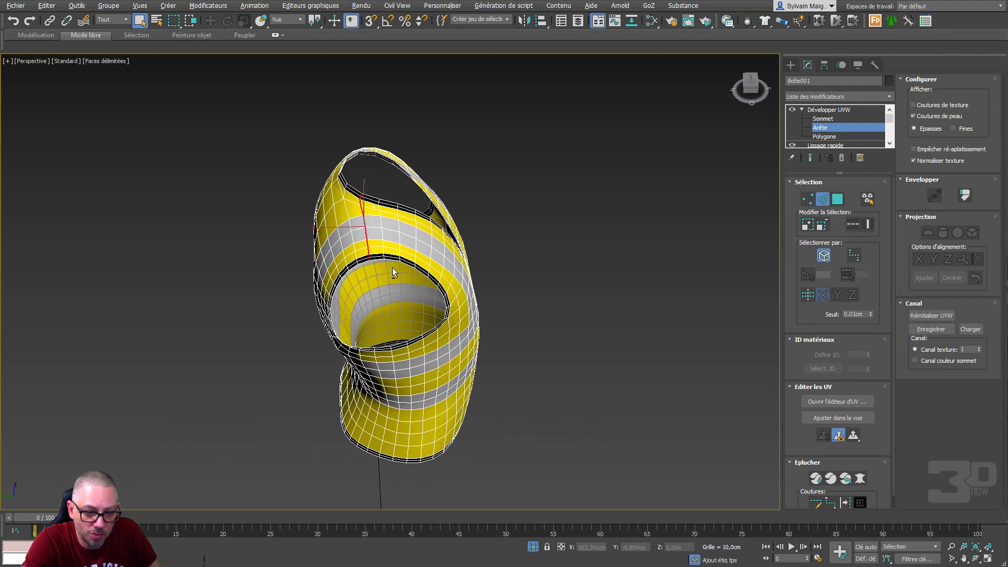
ctrl+double_click(393, 366)
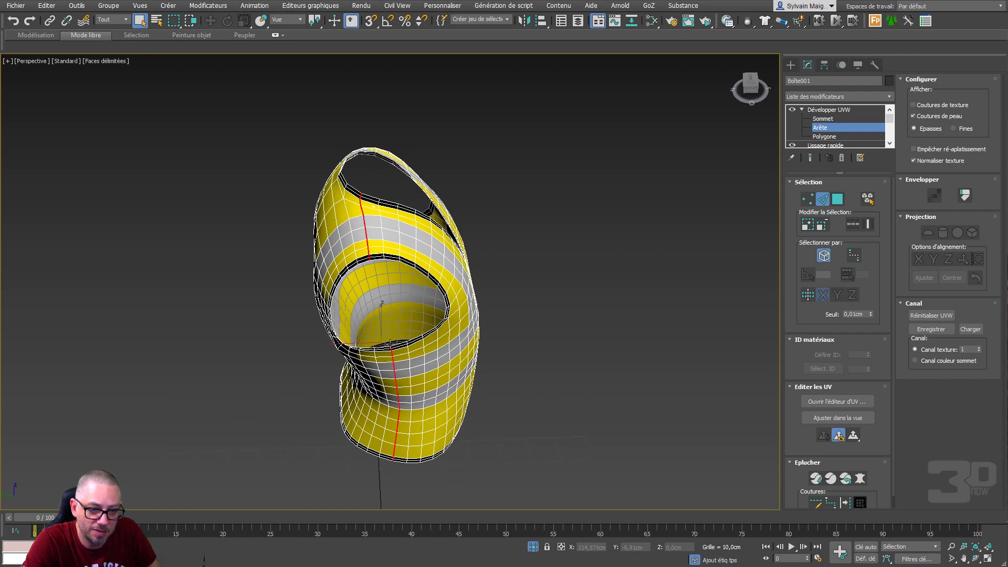
alt+middle_drag(381, 372, 470, 331)
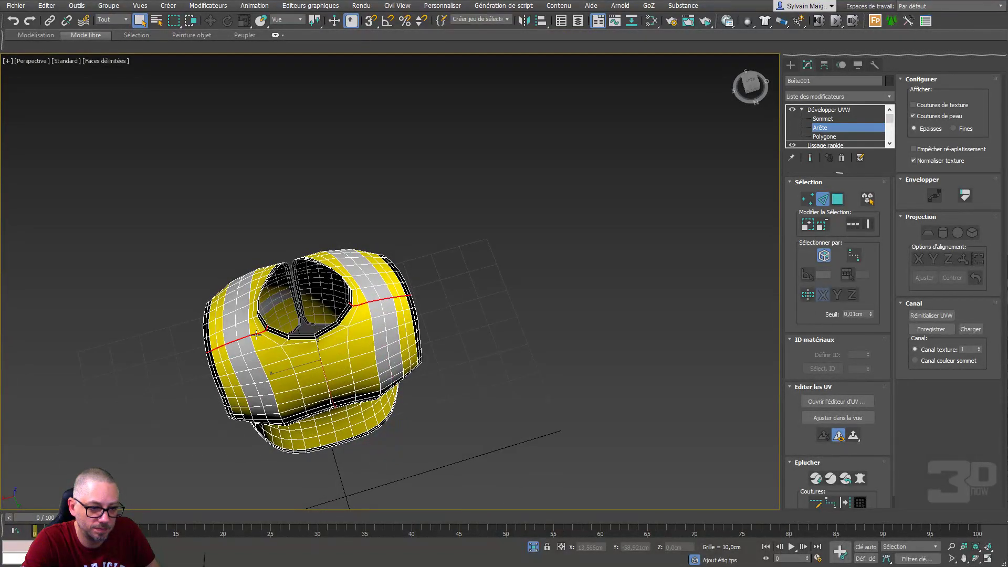
alt+middle_drag(256, 335, 436, 226)
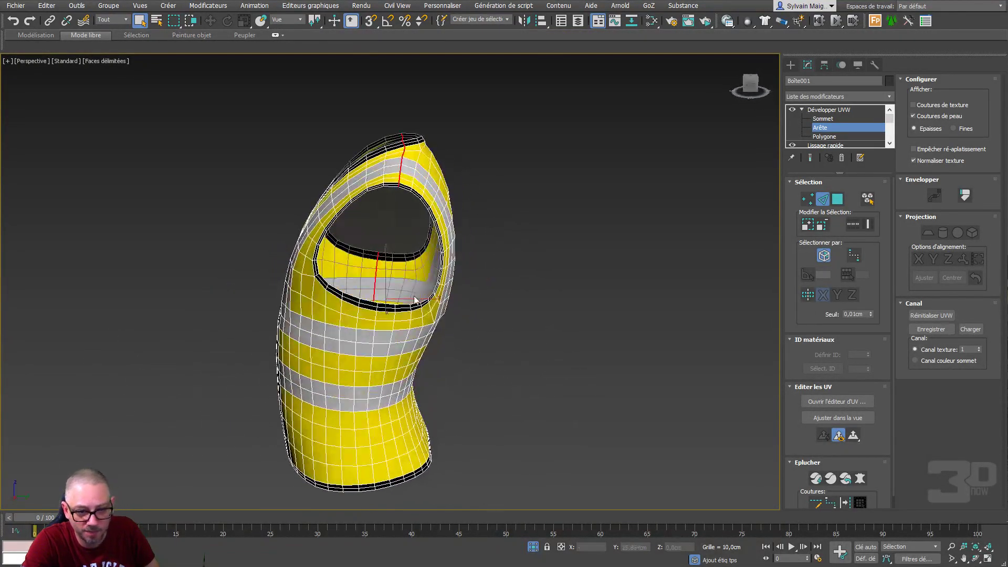
double_click(375, 326)
alt+middle_drag(375, 326, 383, 349)
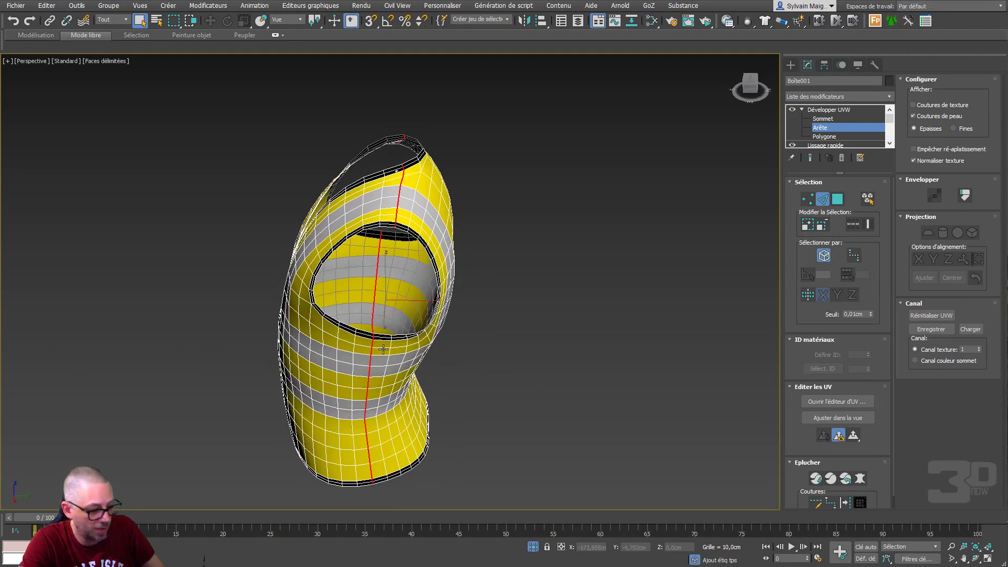
Check the placement of the selected side and shoulder edges in the left wireframe view and in perspective.
key(l)
middle_drag(402, 213, 377, 471)
scroll(340, 337, up, 7)
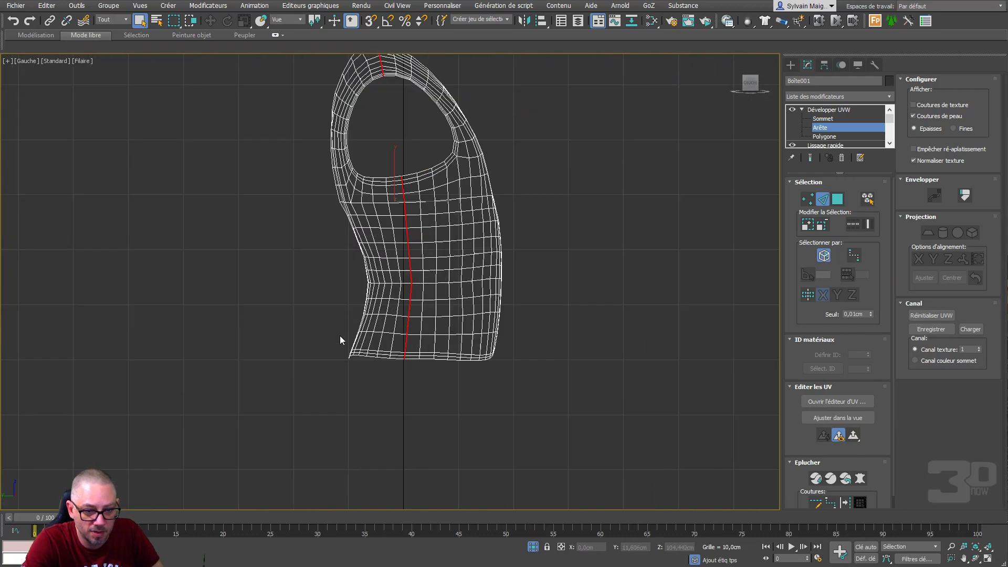
mouse_move(429, 269)
middle_down()
mouse_move(417, 417)
mouse_move(389, 386)
mouse_move(523, 358)
mouse_move(515, 304)
mouse_move(517, 314)
middle_up()
key(p)
scroll(402, 363, down, 5)
scroll(368, 255, up, 5)
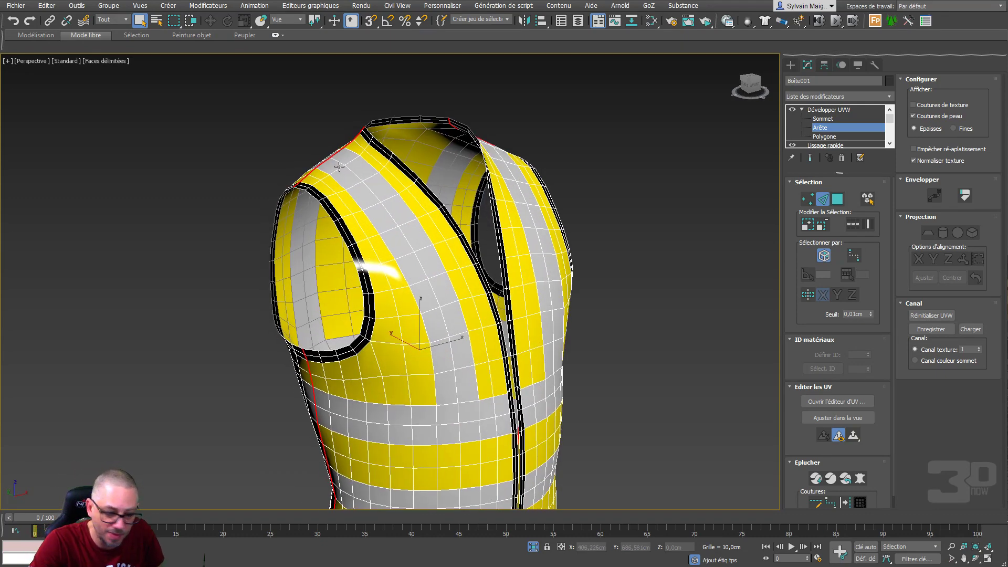
Hide the mesh edges in the shaded view and convert the selected shoulder and side edges into peel seams.
key(F4)
alt+middle_drag(370, 207, 397, 188)
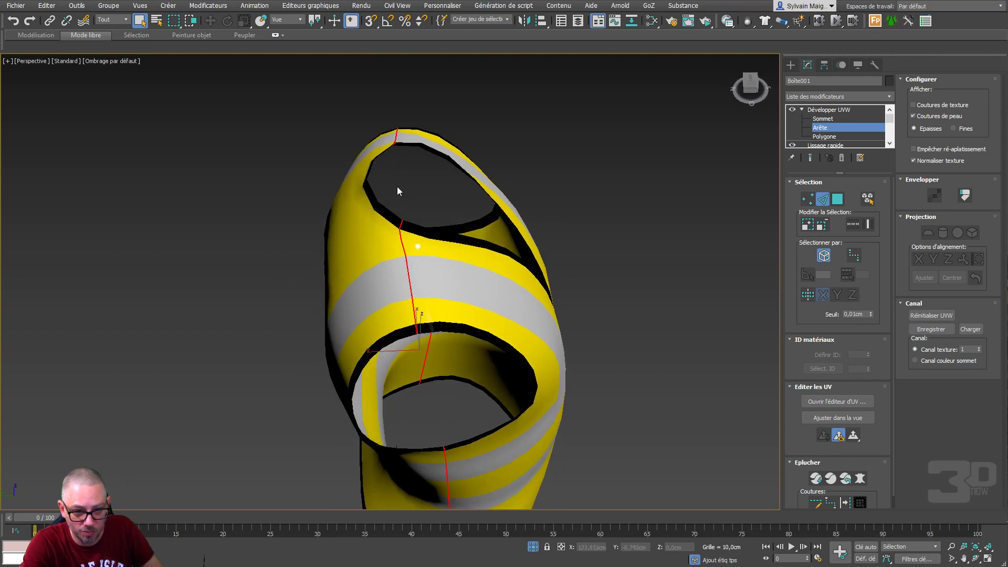
alt+middle_drag(393, 254, 464, 303)
scroll(464, 302, down, 2)
scroll(271, 291, down, 3)
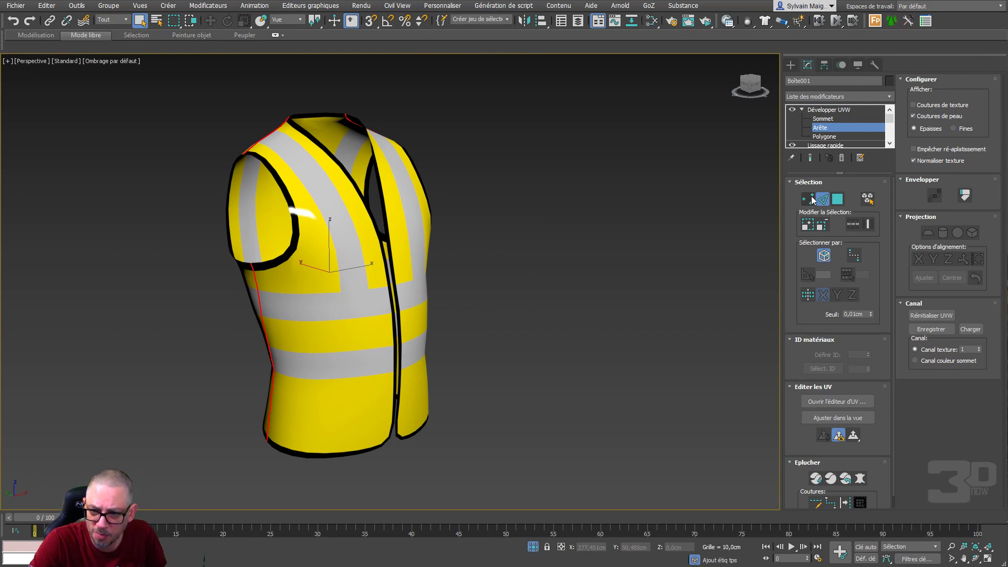
scroll(798, 449, down, 2)
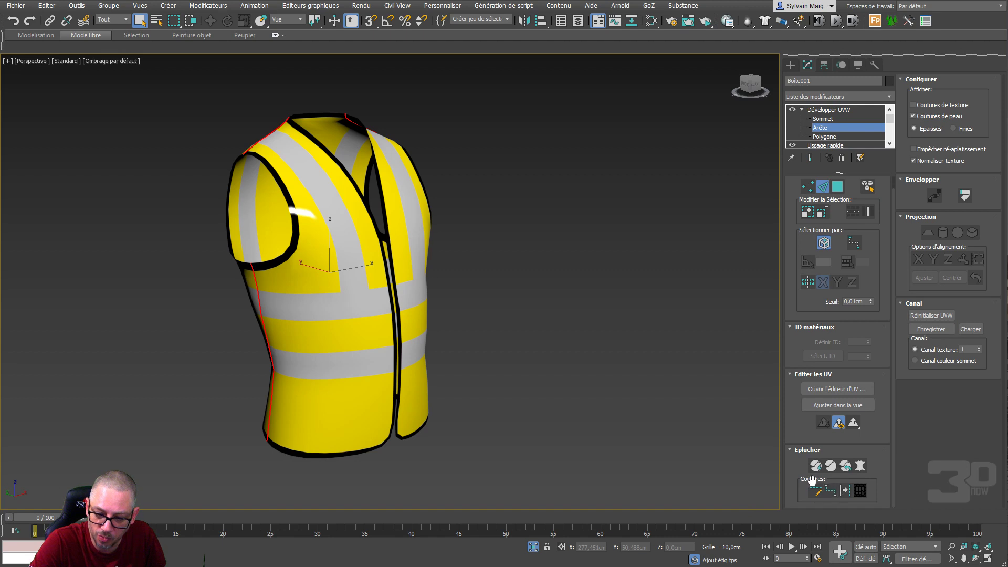
click(844, 491)
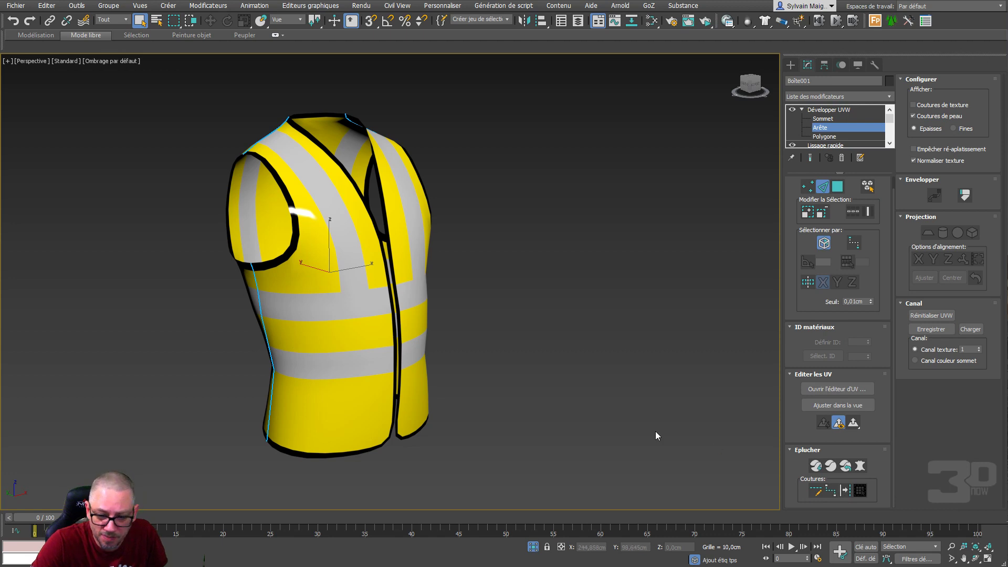
Try adding single seam edges by hand on the vest's lower front and erase them with the same seam editing tool.
click(816, 491)
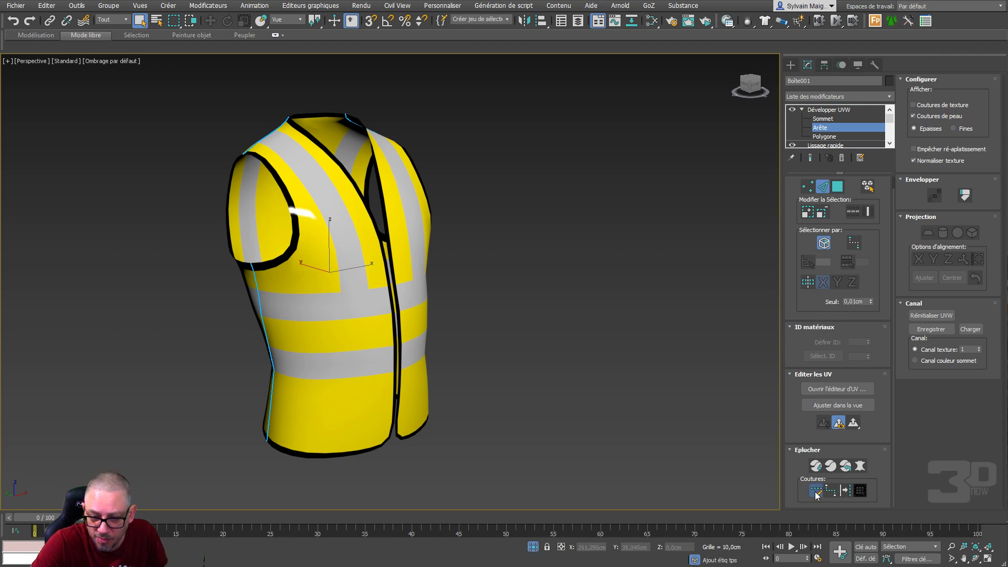
click(342, 334)
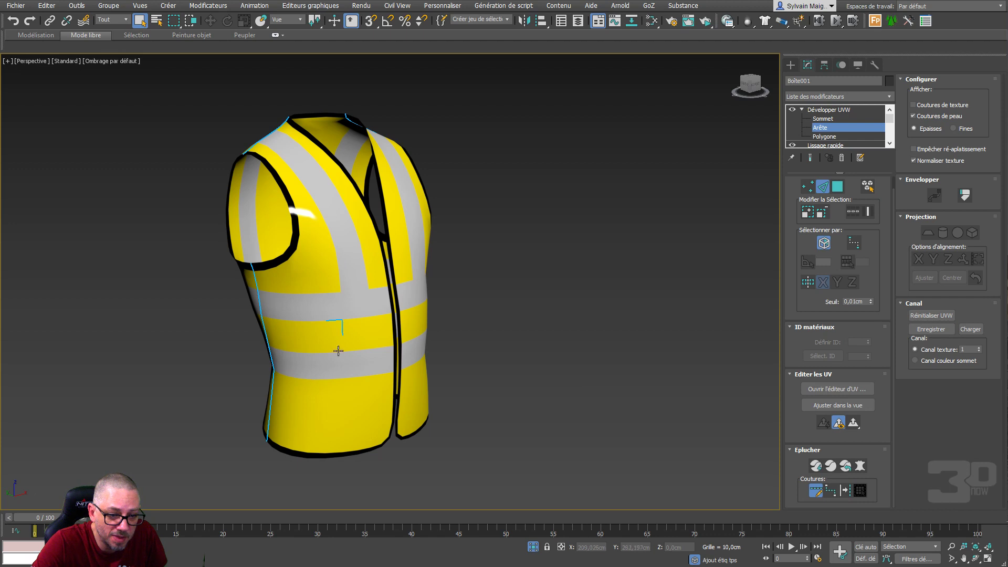
alt+click(337, 320)
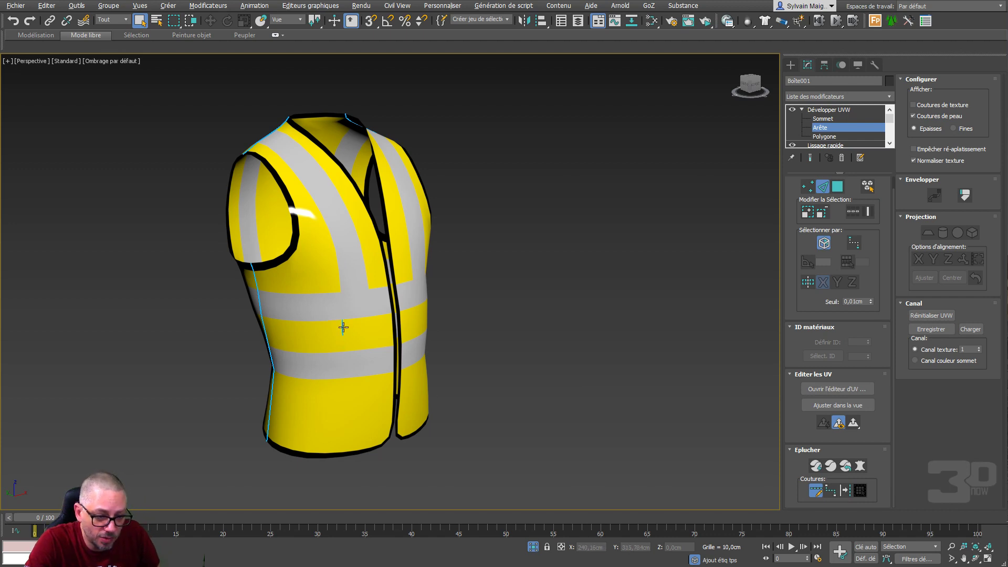
click(815, 491)
Try routing a point-to-point seam down the vest's lower front and erase it with the seam editing tool.
click(829, 495)
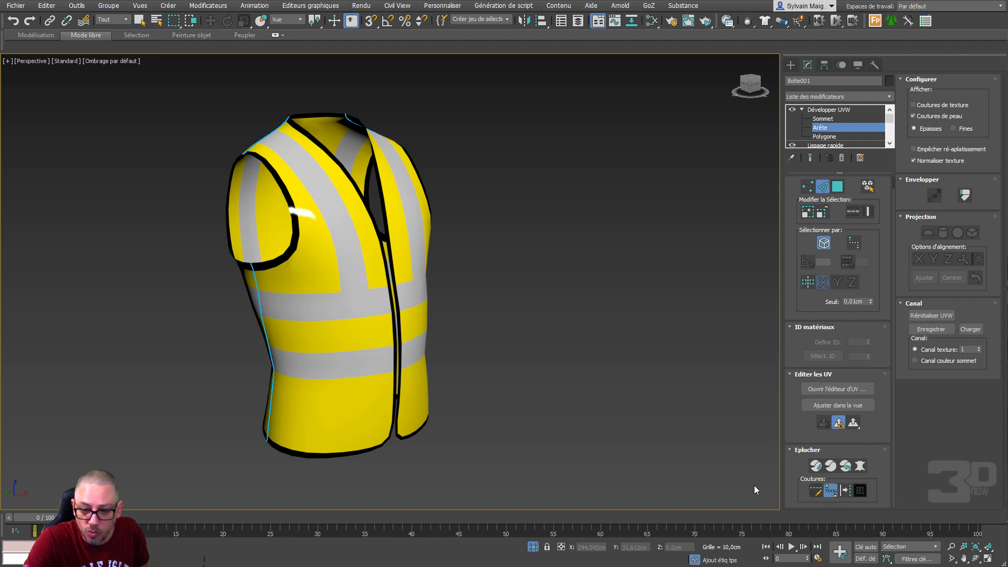
click(310, 293)
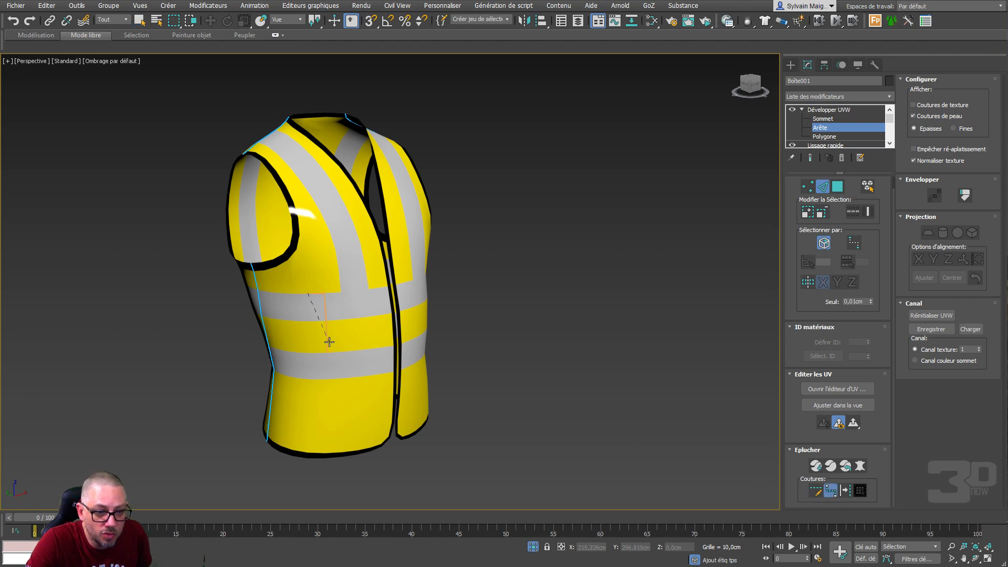
click(326, 340)
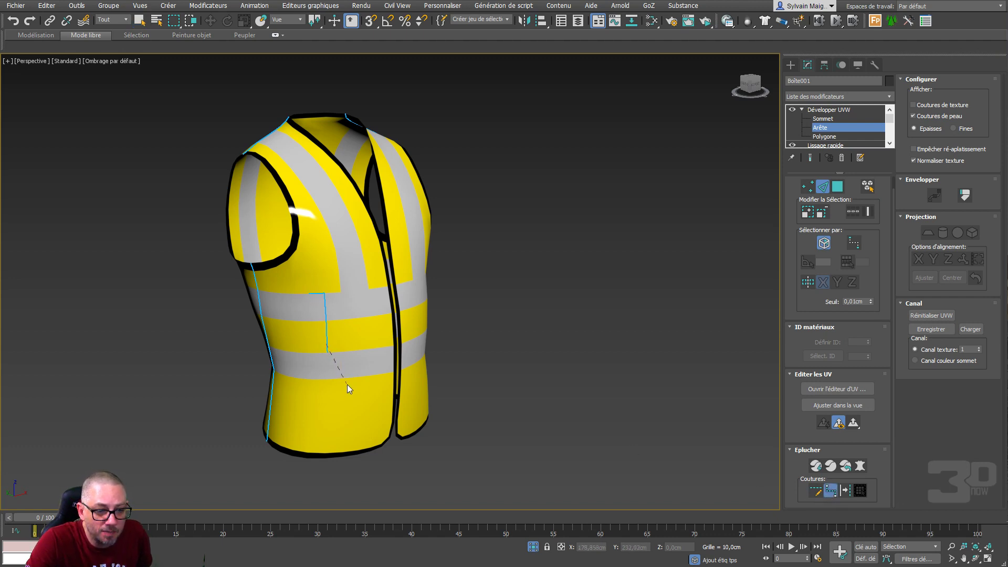
click(343, 380)
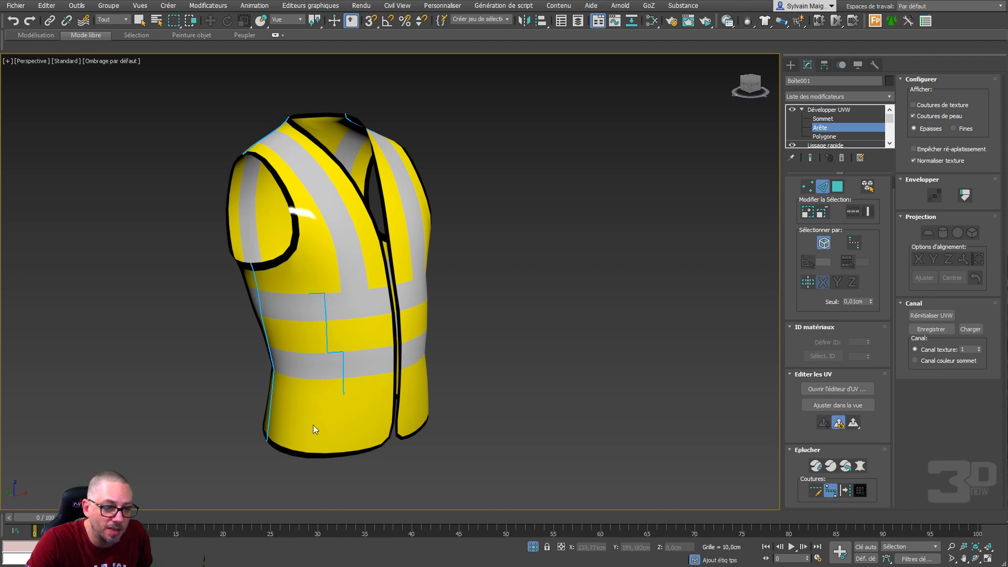
click(815, 490)
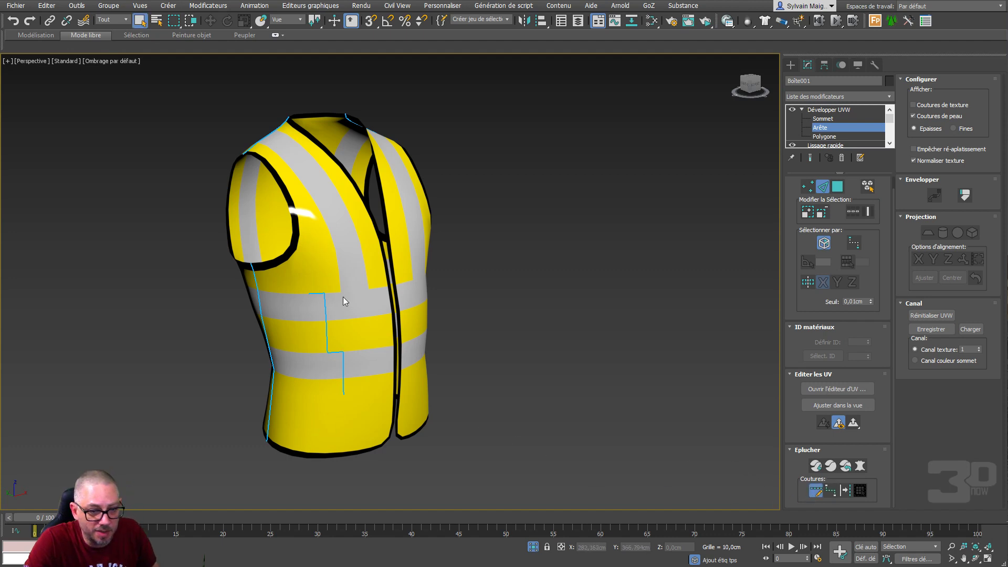
alt+drag(349, 415, 351, 415)
Select one polygon on the vest's front panel and expand the polygon selection up to the seams.
mouse_move(345, 354)
alt+middle_down()
mouse_move(353, 393)
mouse_move(234, 377)
mouse_move(206, 353)
mouse_move(140, 333)
mouse_move(408, 344)
mouse_move(367, 360)
mouse_move(252, 367)
mouse_move(226, 358)
mouse_move(231, 310)
mouse_move(315, 273)
mouse_move(455, 346)
mouse_move(399, 340)
mouse_move(364, 377)
mouse_move(340, 348)
alt+middle_up()
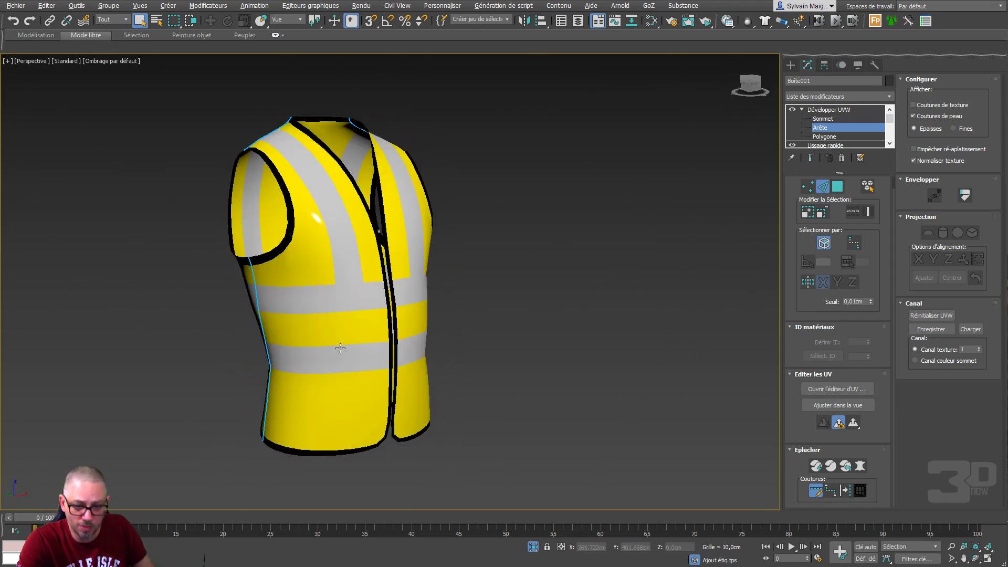
click(823, 137)
click(346, 301)
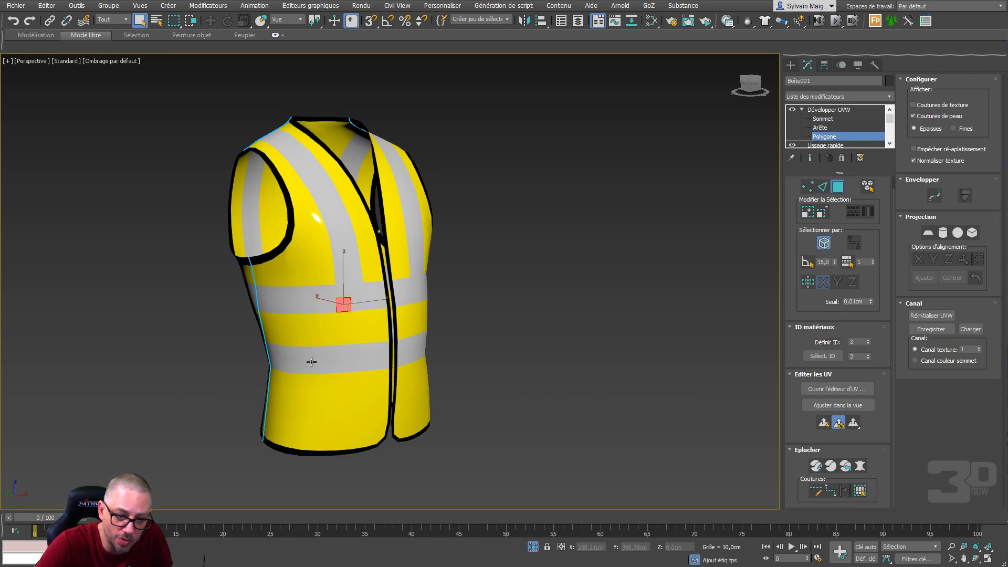
click(860, 490)
drag(742, 93, 750, 103)
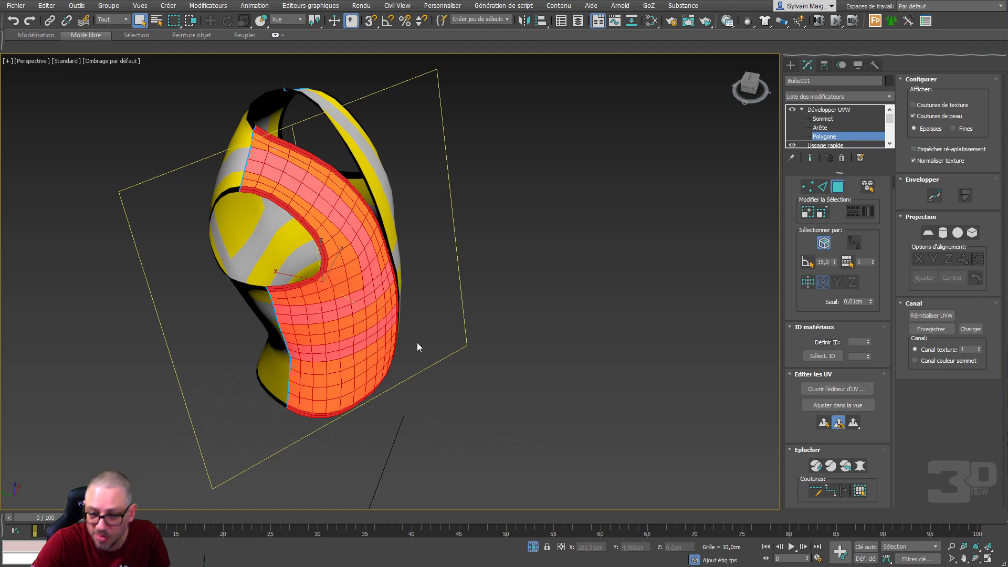
Open pelt mapping (Texture peau) for the selected front panel, rearrange the windows and run the pelt simulation.
click(860, 466)
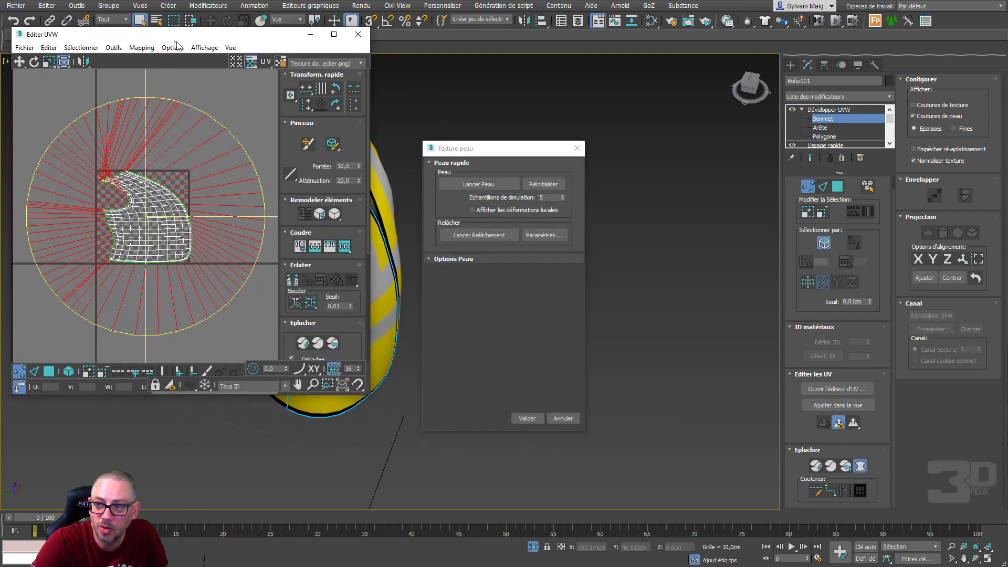
drag(175, 39, 194, 73)
drag(484, 150, 685, 131)
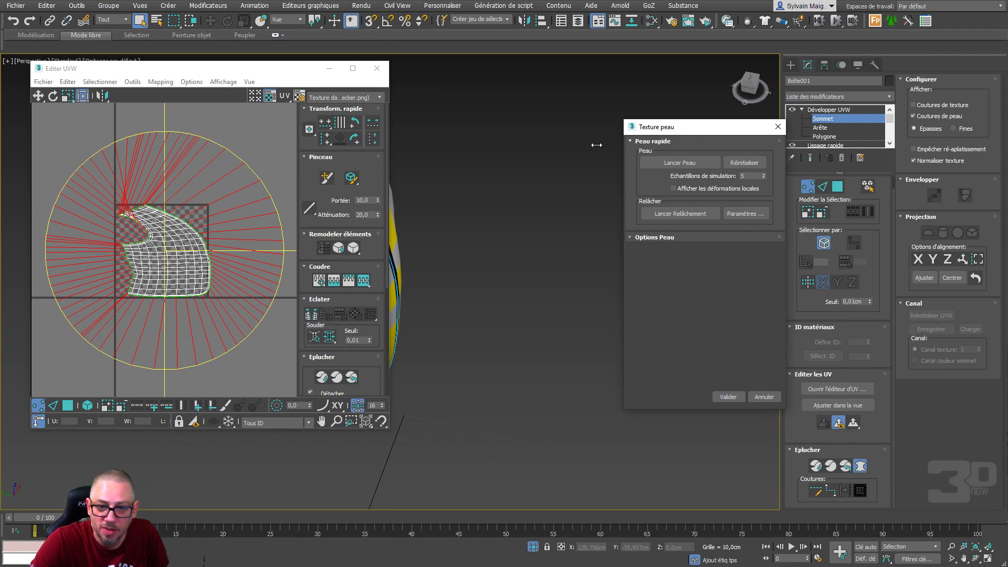
click(688, 162)
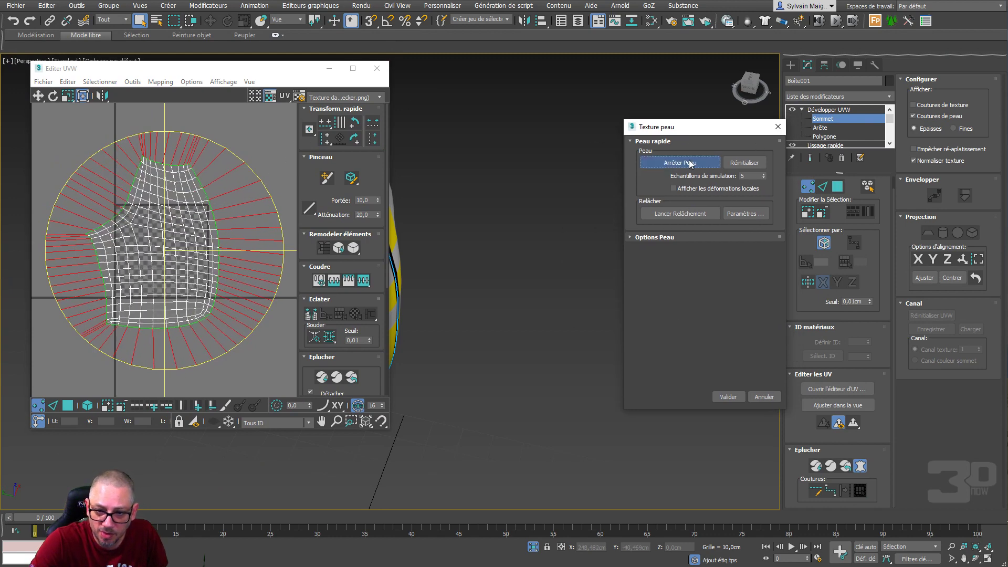
click(691, 164)
Relax and accept the front panel's pelt, and move its UV shell outside the texture square.
click(679, 214)
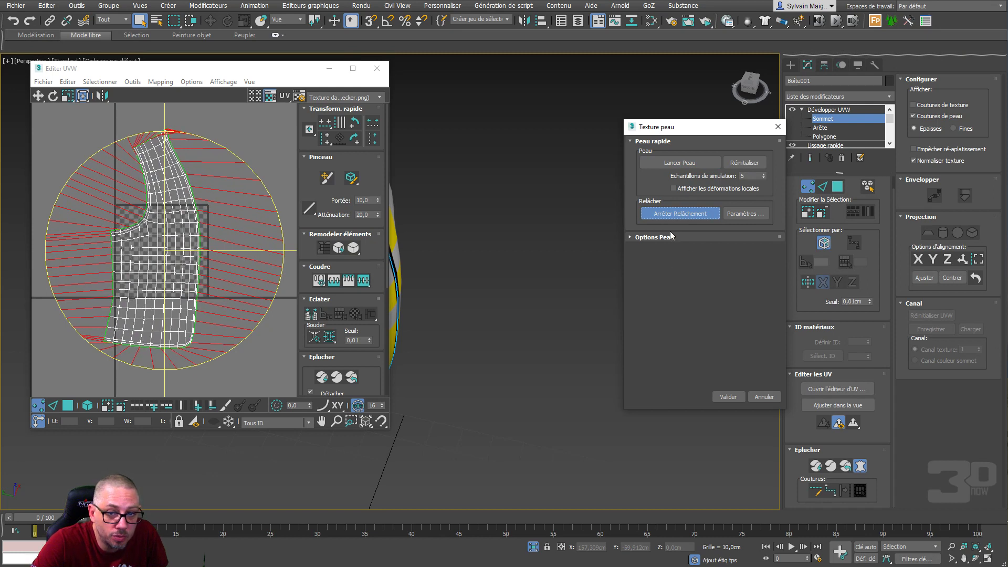
click(674, 214)
click(730, 396)
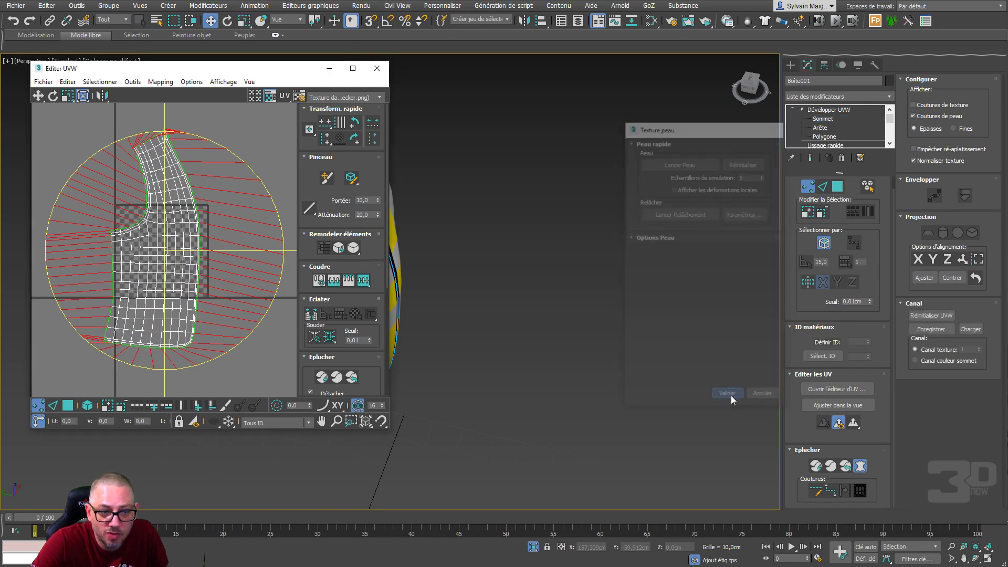
click(81, 97)
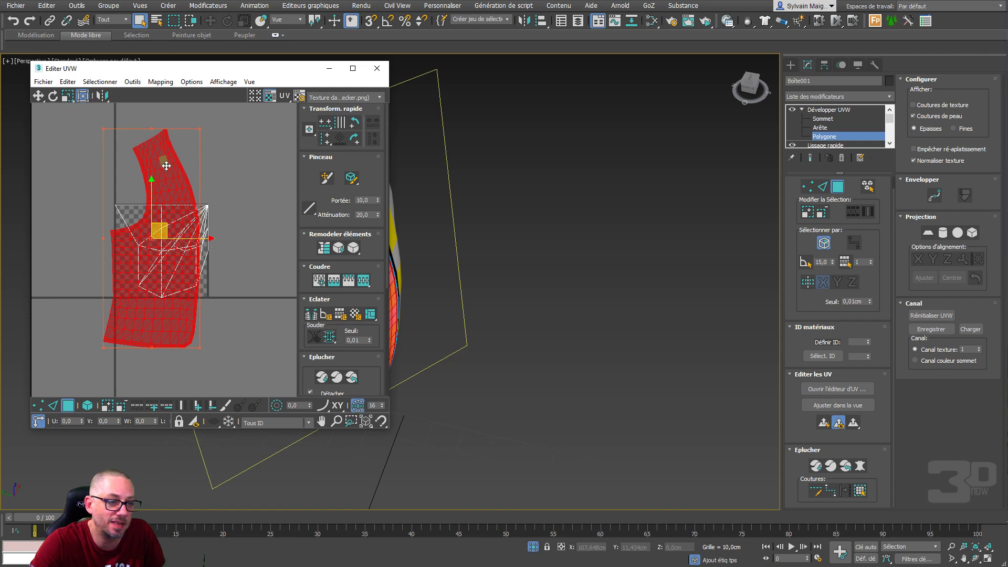
drag(164, 181, 56, 133)
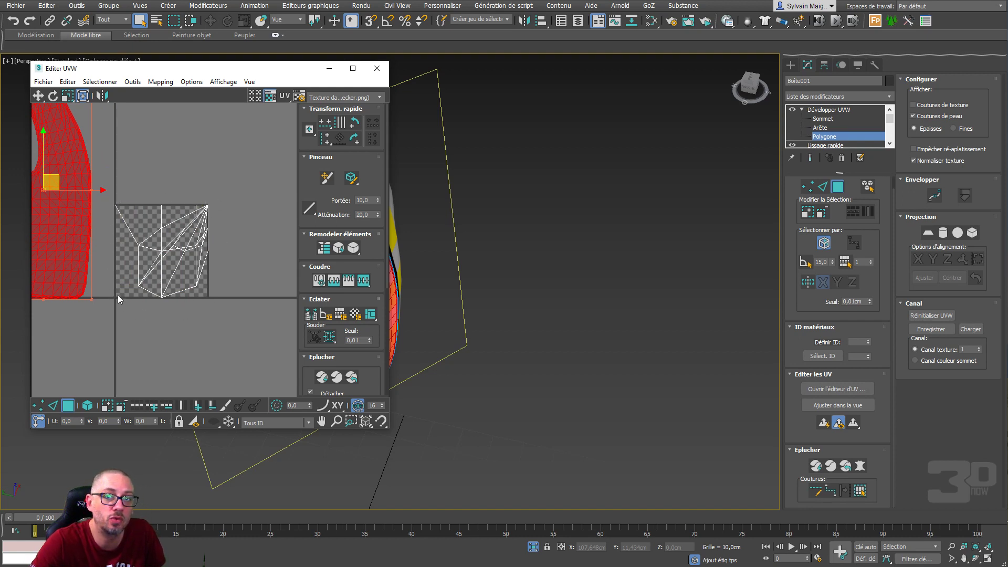
Select a polygon on the opposite front panel and expand the selection up to its seams.
alt+middle_drag(452, 218, 470, 202)
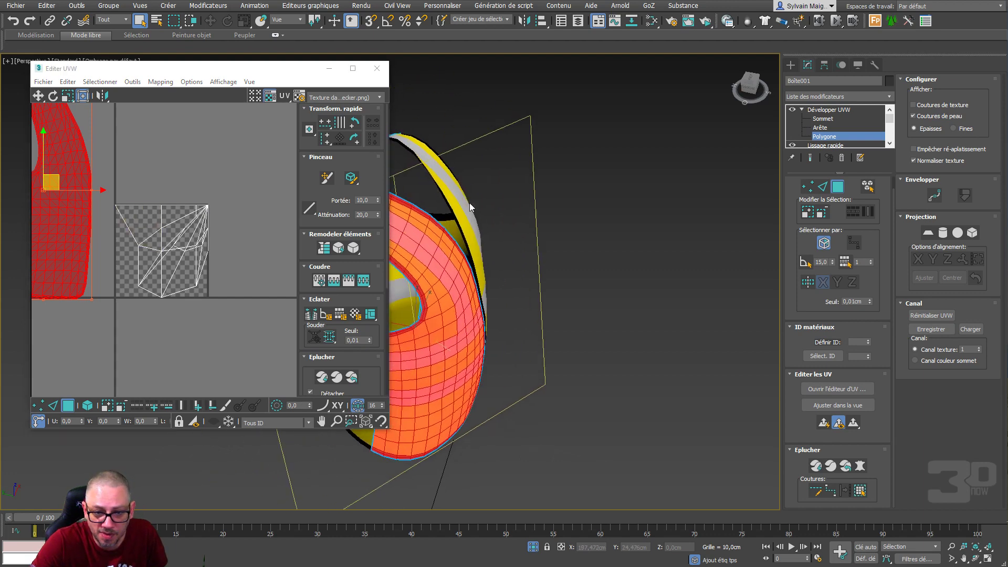
click(467, 202)
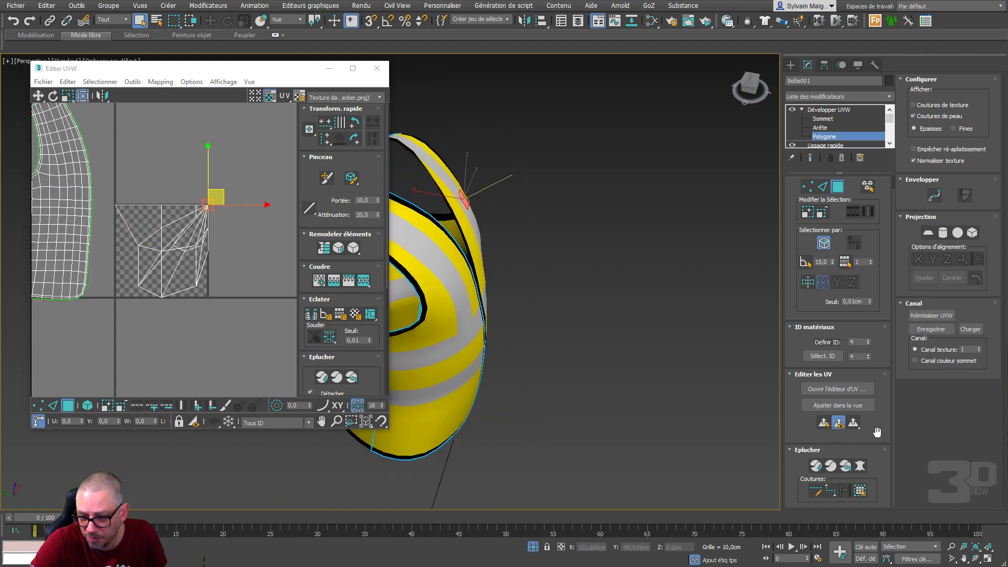
click(859, 491)
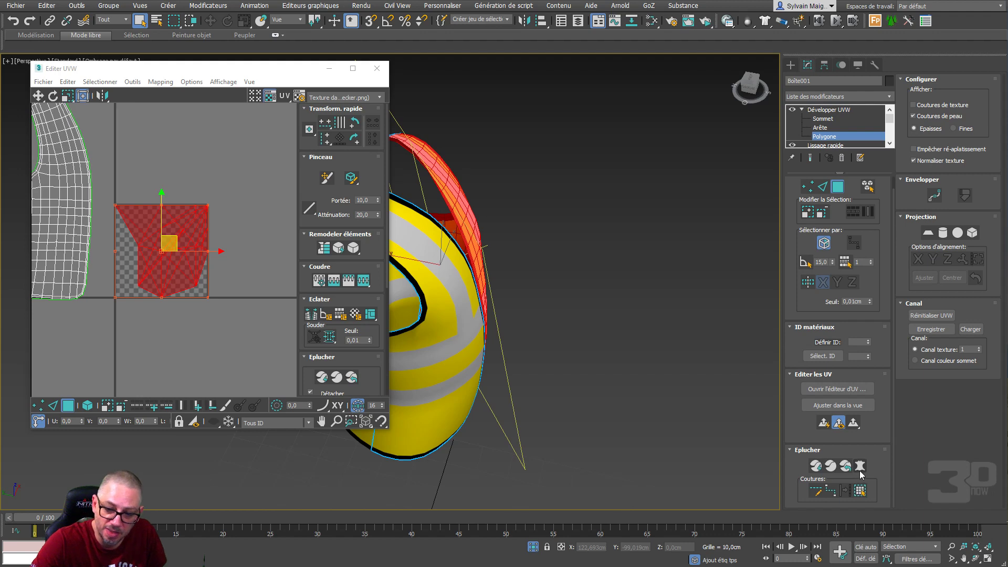
Pelt map the selected front panel, relax and accept the pelt, and move its UV shell outside the texture square.
click(859, 467)
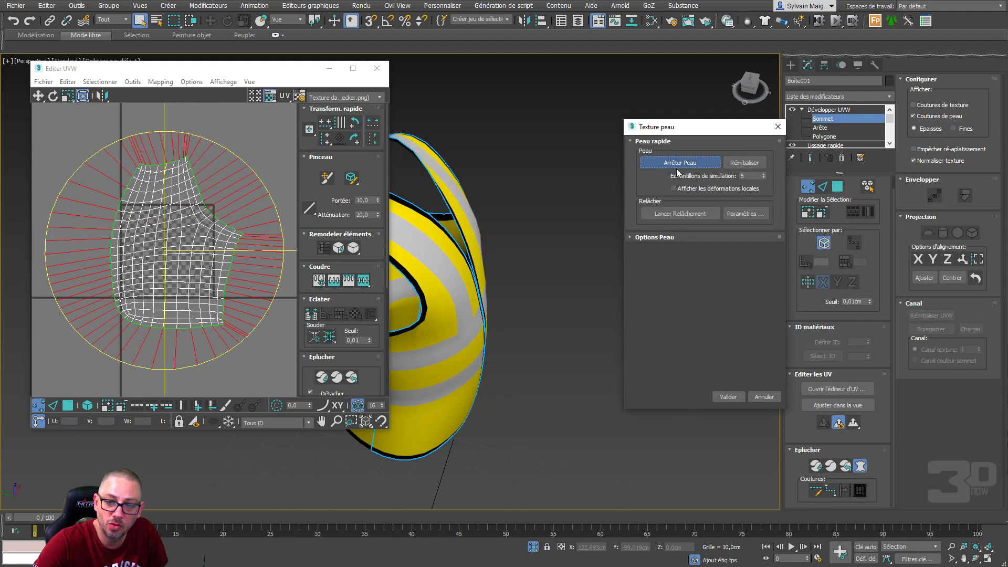
click(679, 213)
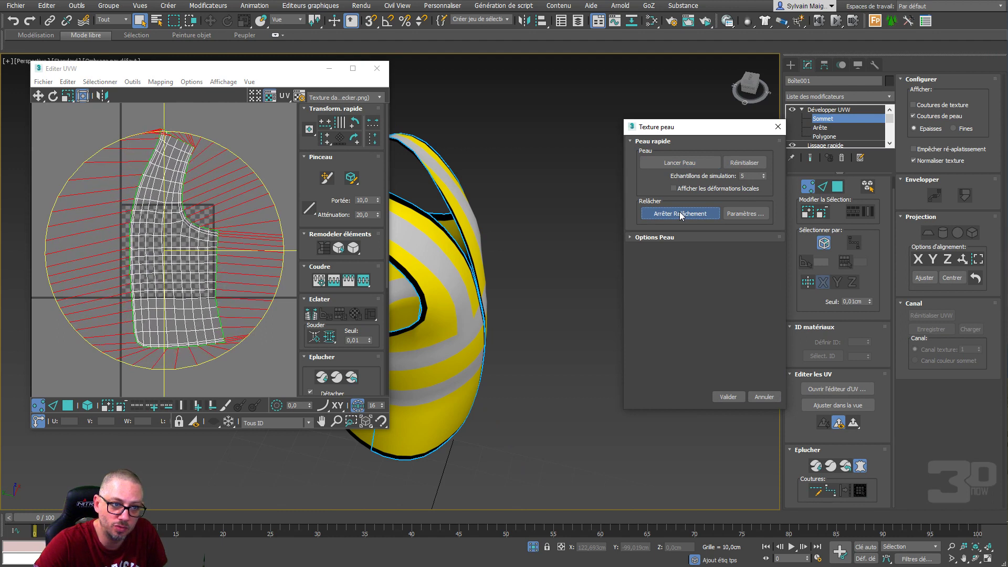
click(734, 398)
drag(230, 329, 297, 294)
Pick a polygon inside the vest's back through the neck opening with backface ignoring off, and switch backface ignoring on again.
alt+middle_drag(460, 262, 675, 253)
click(526, 228)
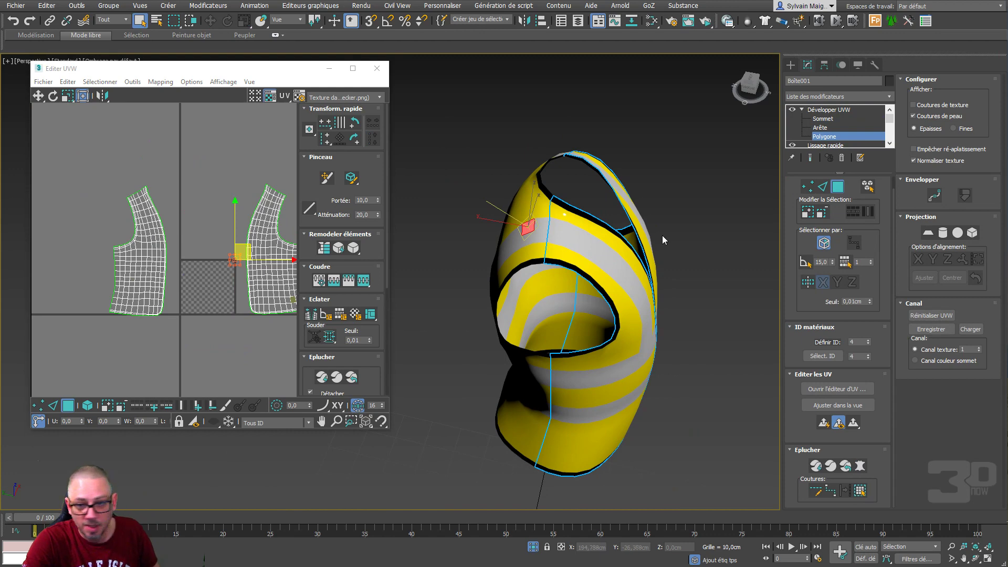
alt+middle_drag(663, 235, 594, 226)
drag(597, 235, 606, 253)
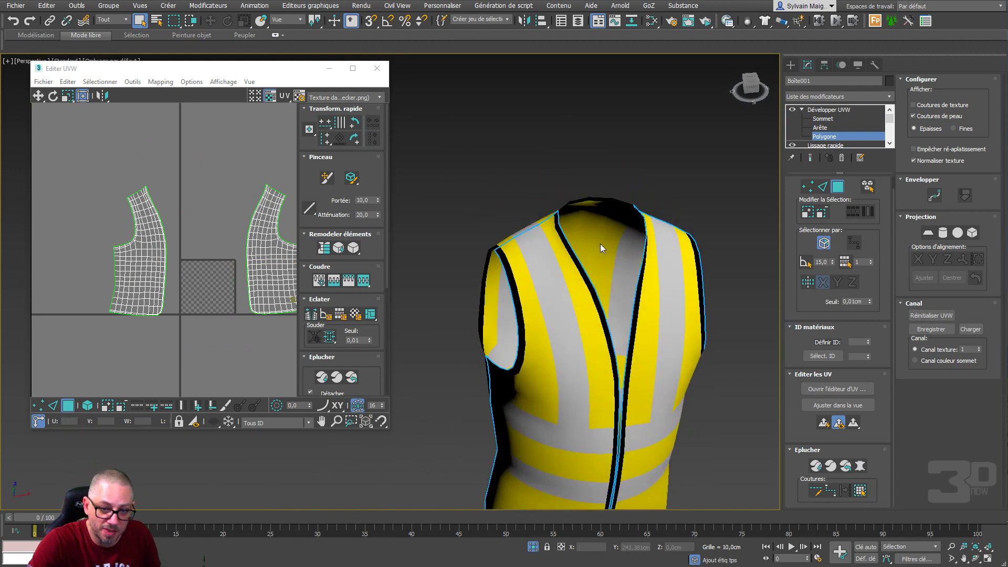
click(822, 243)
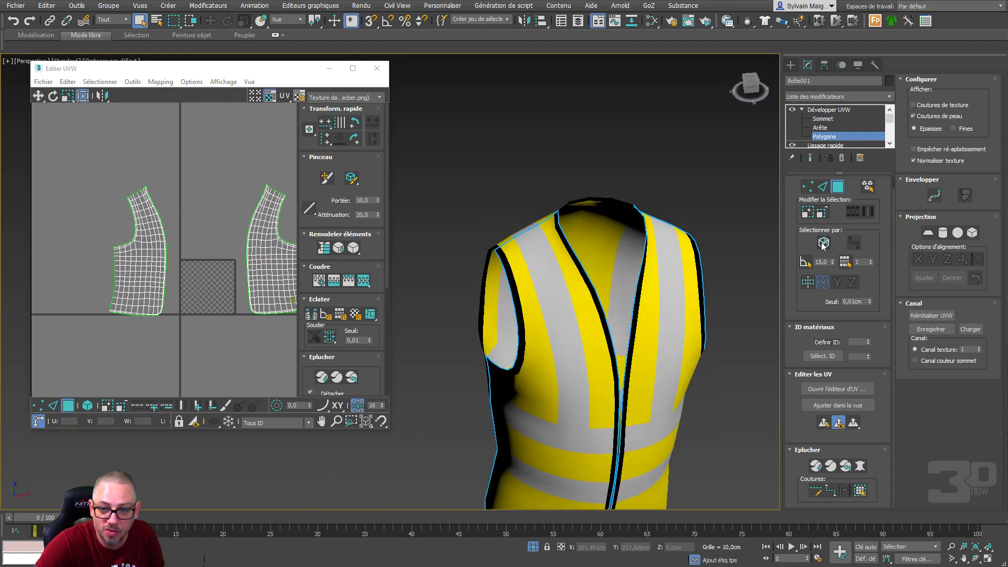
click(596, 254)
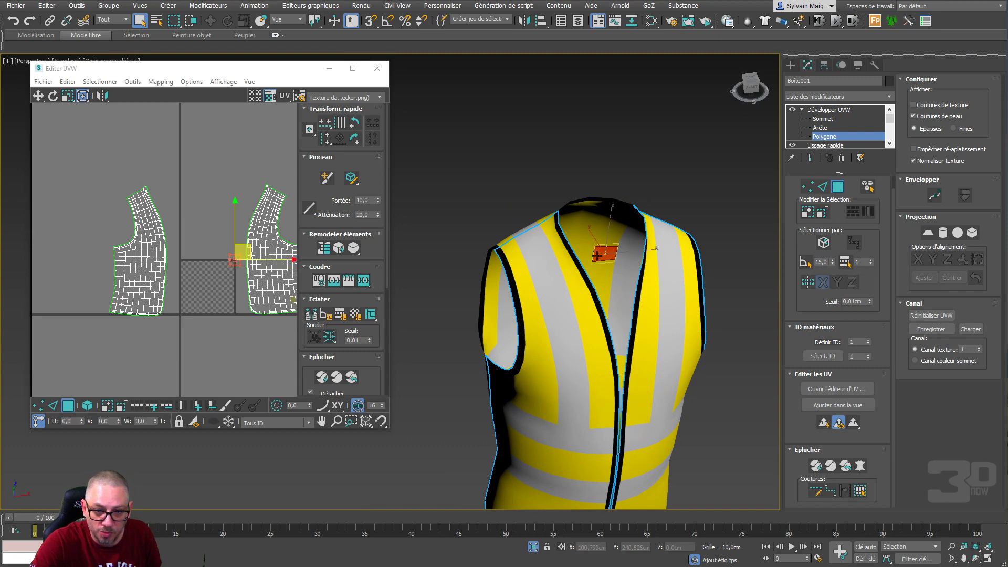
click(823, 243)
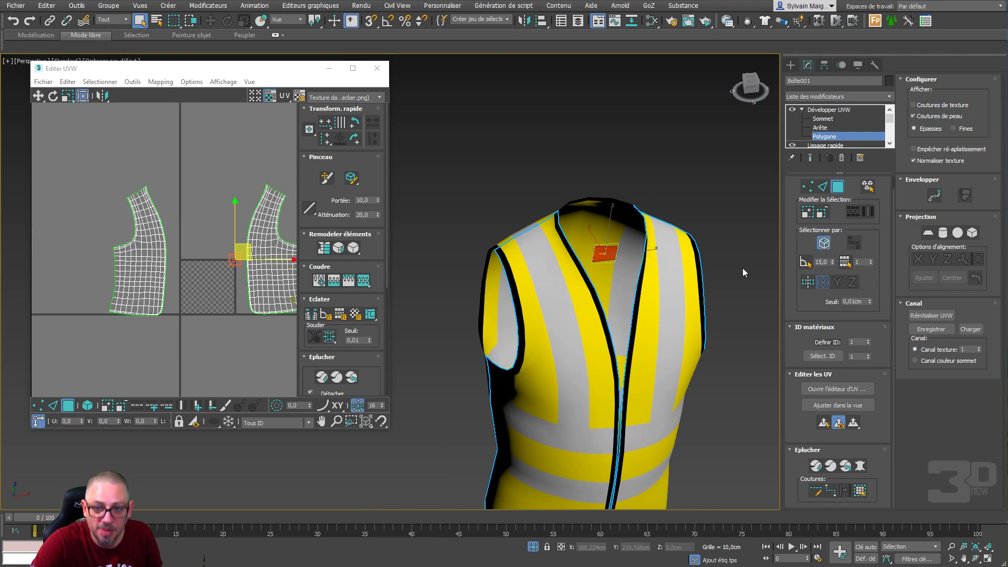
Select a polygon on the outside of the vest's back and expand the selection up to the seams.
click(609, 231)
alt+middle_drag(606, 232, 731, 221)
click(583, 271)
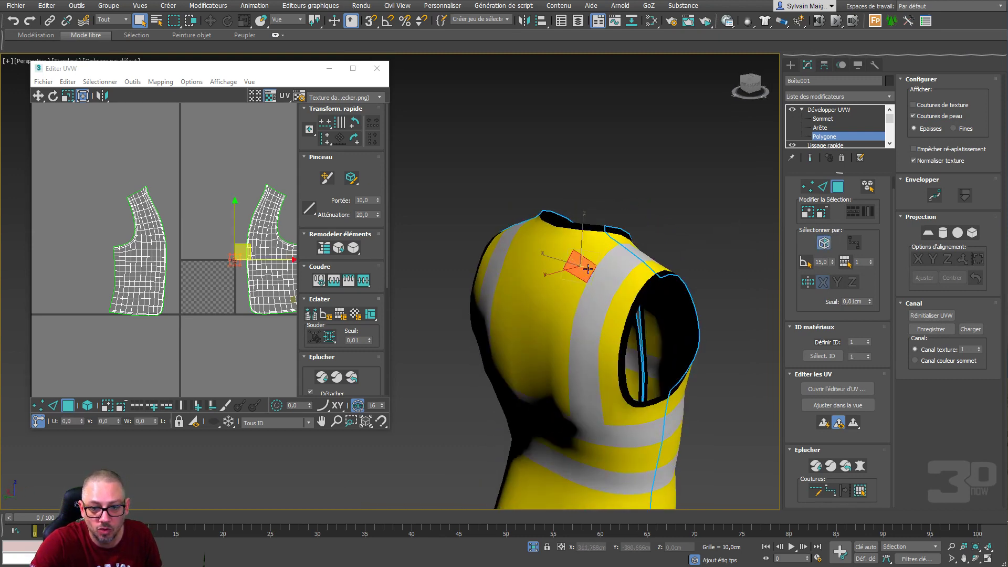
alt+middle_drag(583, 271, 579, 278)
middle_drag(579, 278, 509, 183)
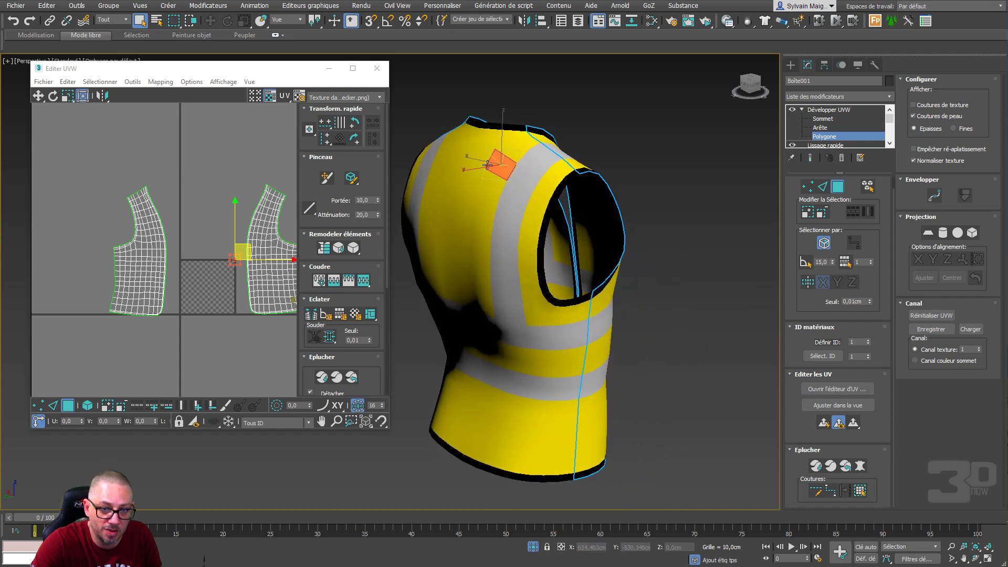
click(860, 491)
Run, relax and accept the pelt mapping of the back panel, and rotate its UV shell slightly so it stands upright.
click(860, 466)
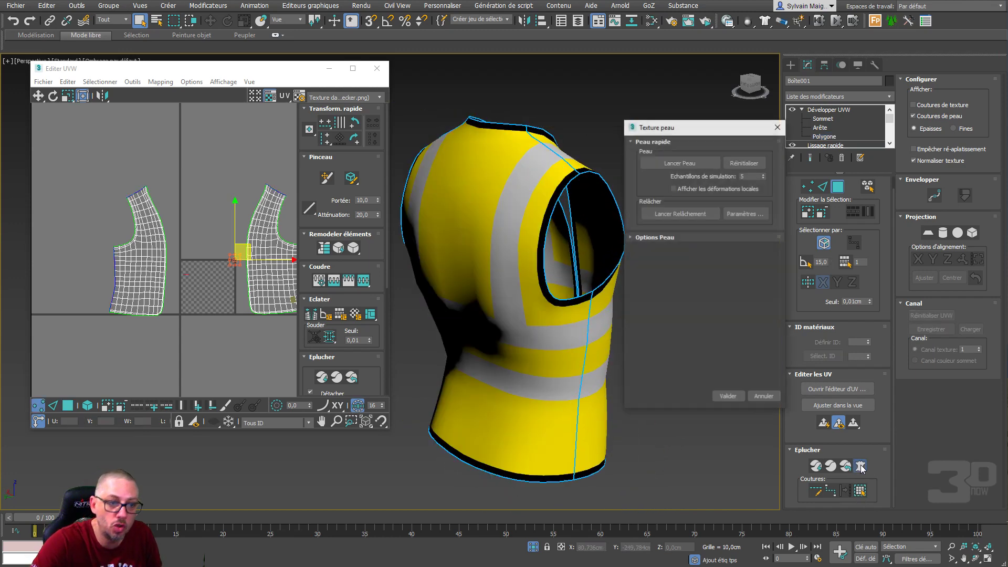
click(679, 163)
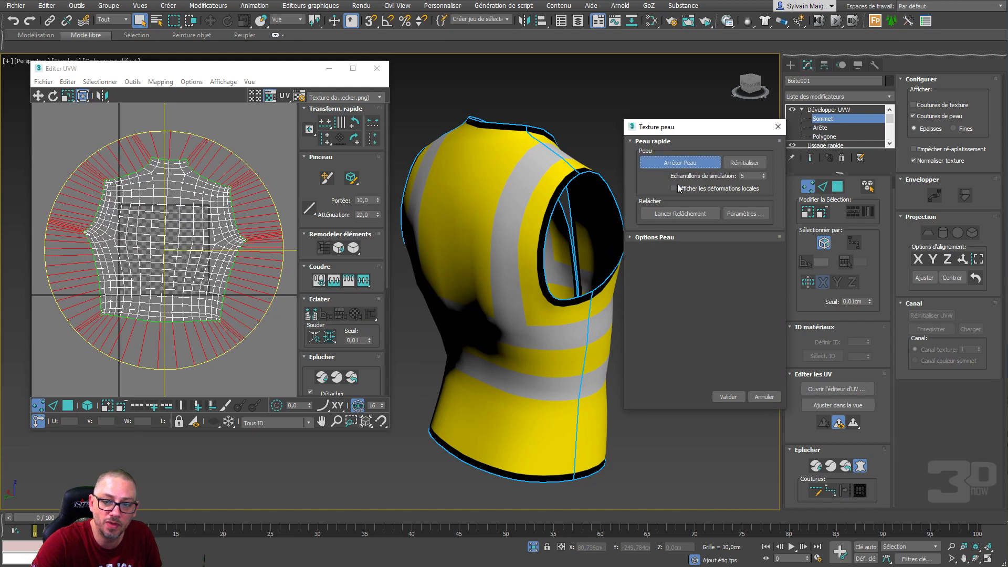
click(678, 214)
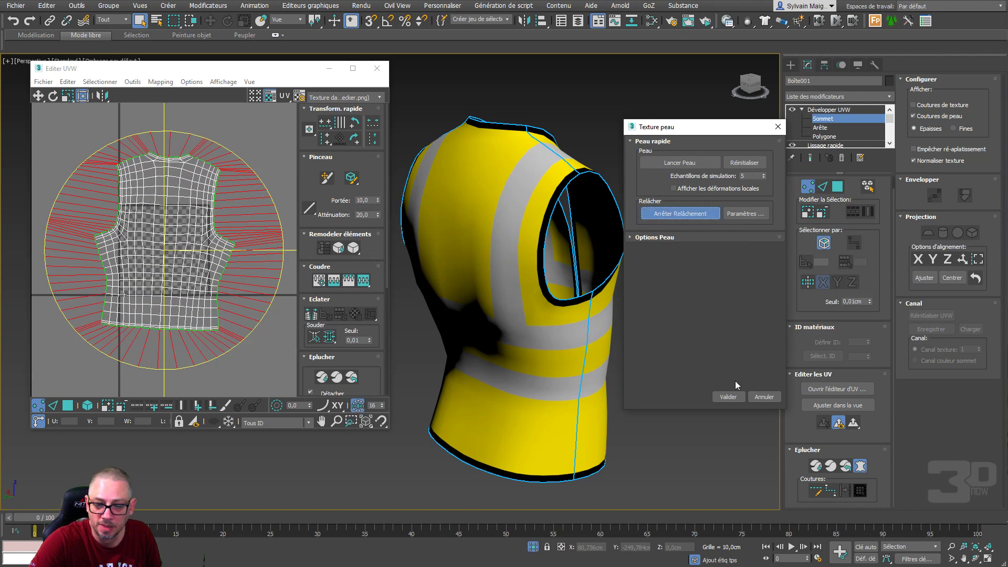
click(732, 398)
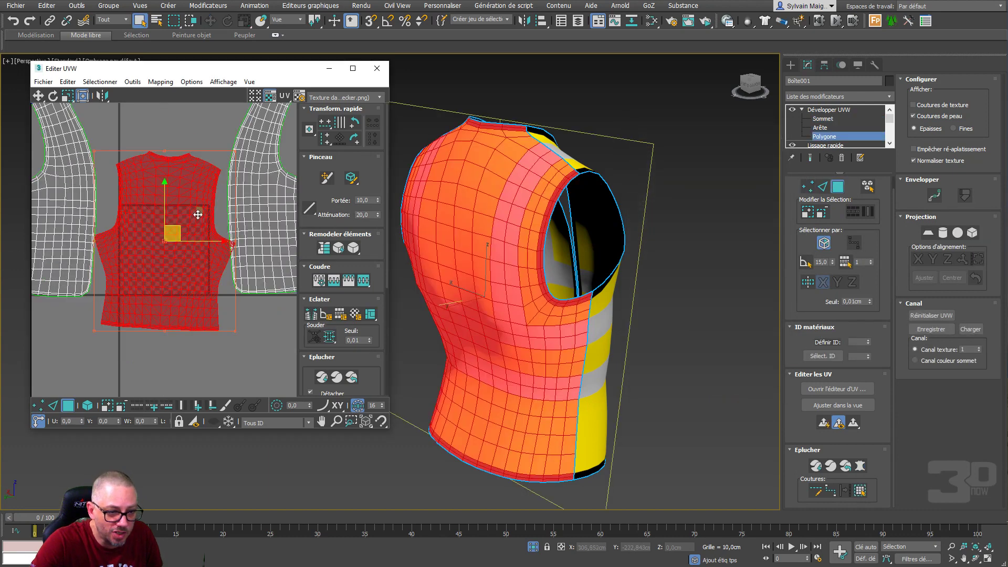
drag(167, 148, 160, 144)
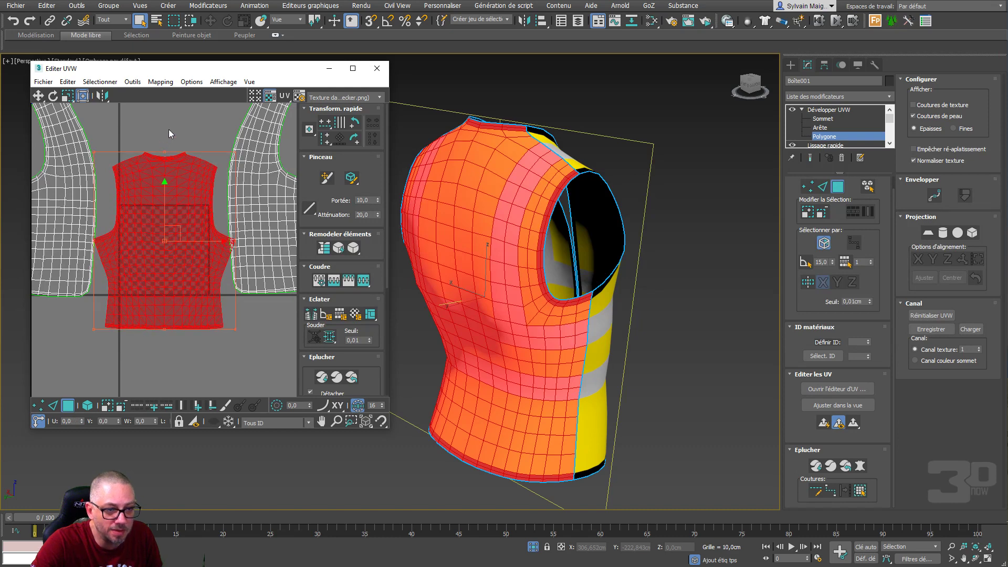
click(169, 129)
Turn on element selection in the UV editor and select the whole back panel shell.
click(169, 190)
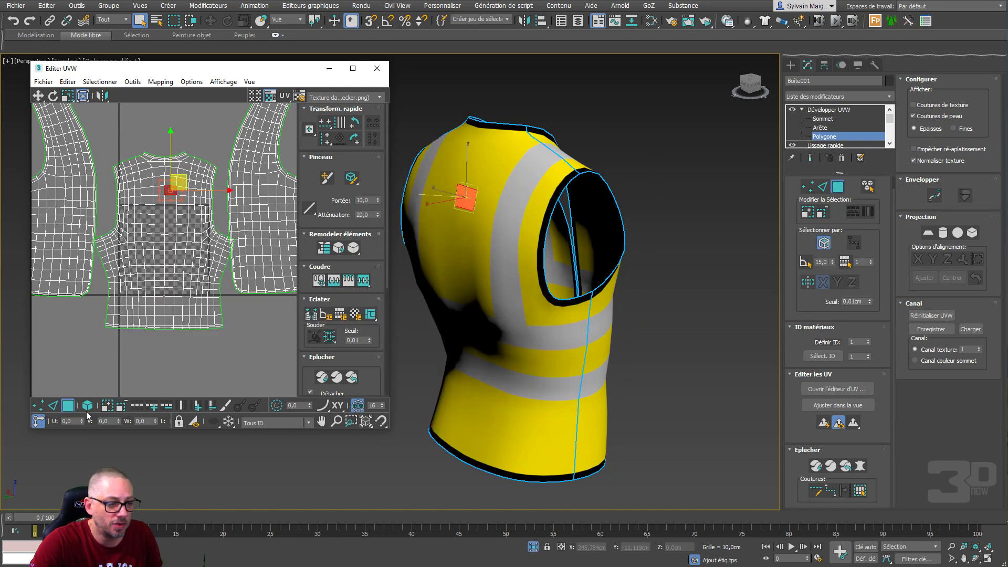
click(87, 405)
click(115, 376)
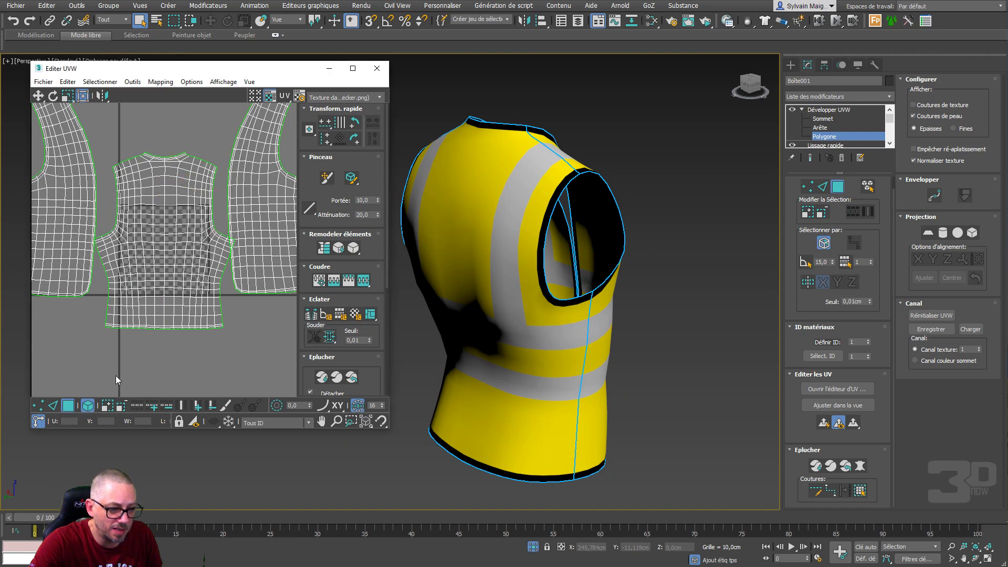
click(162, 318)
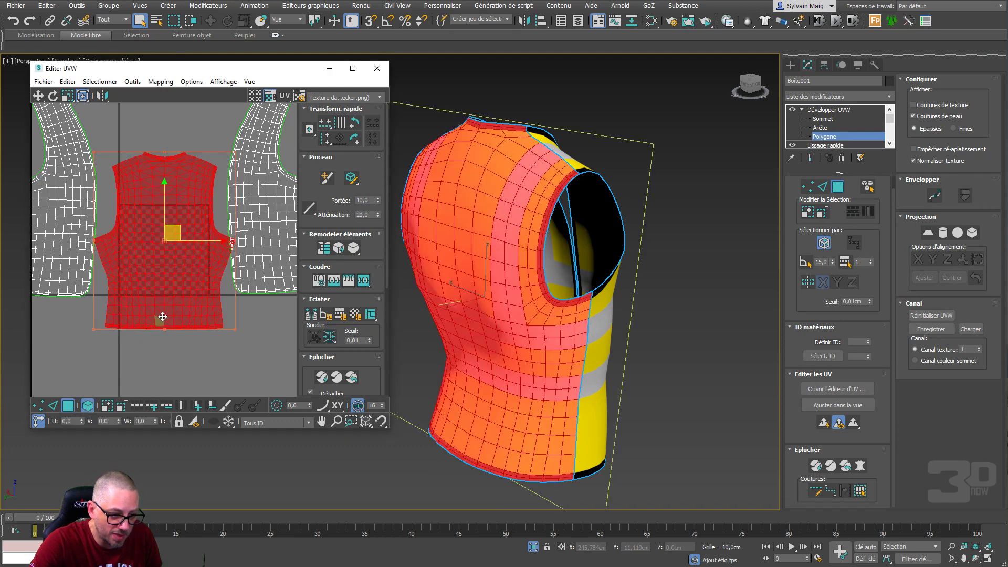
Relax the back shell by polygon angles with 100 iterations and amount 0.1, close the relax tool and clear the selection.
click(132, 81)
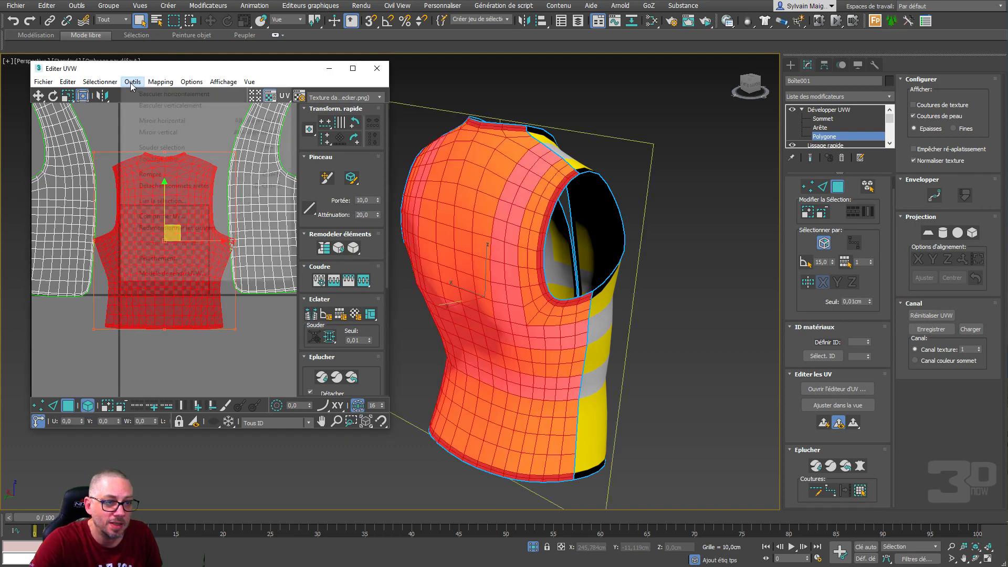
click(155, 258)
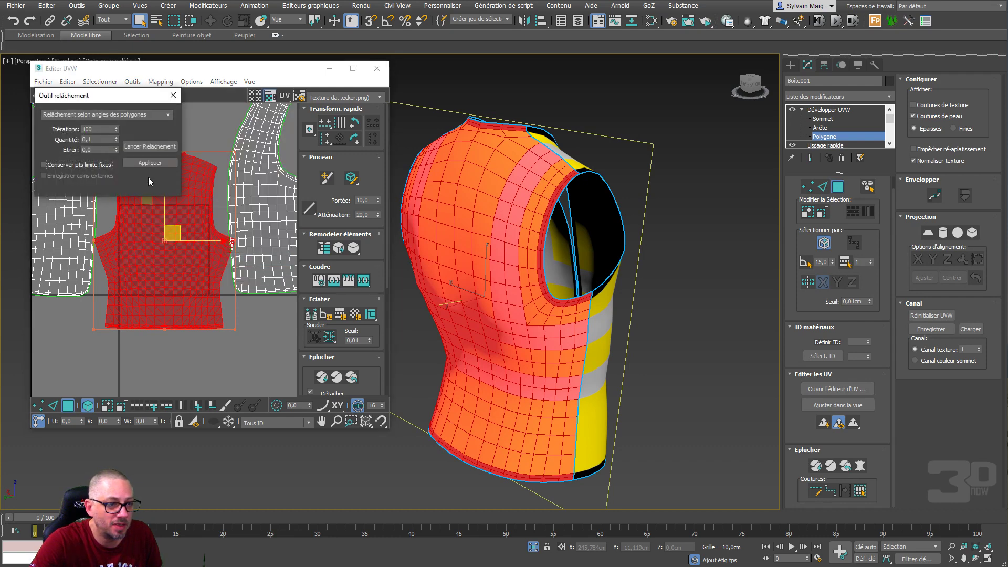
click(149, 146)
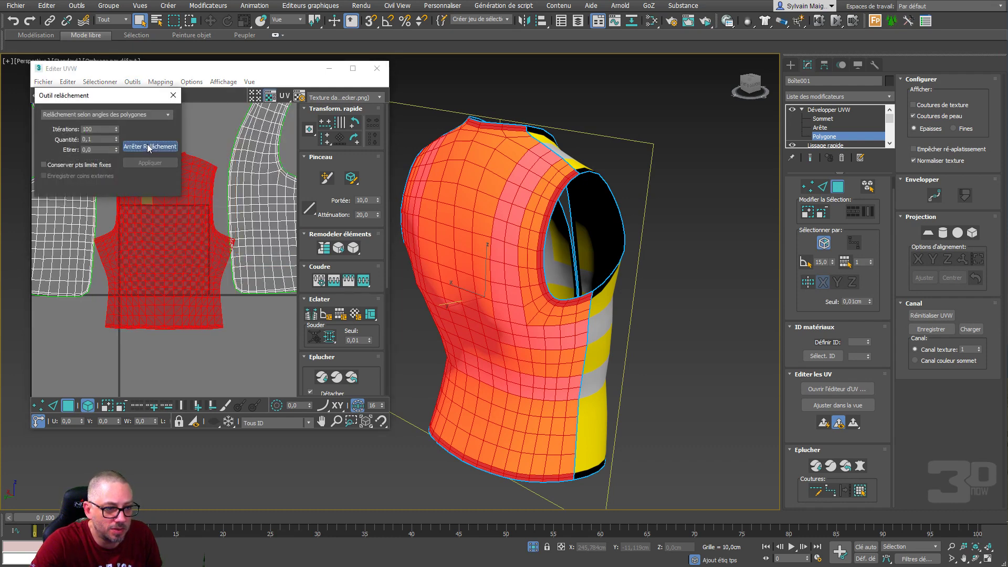
click(149, 146)
click(173, 95)
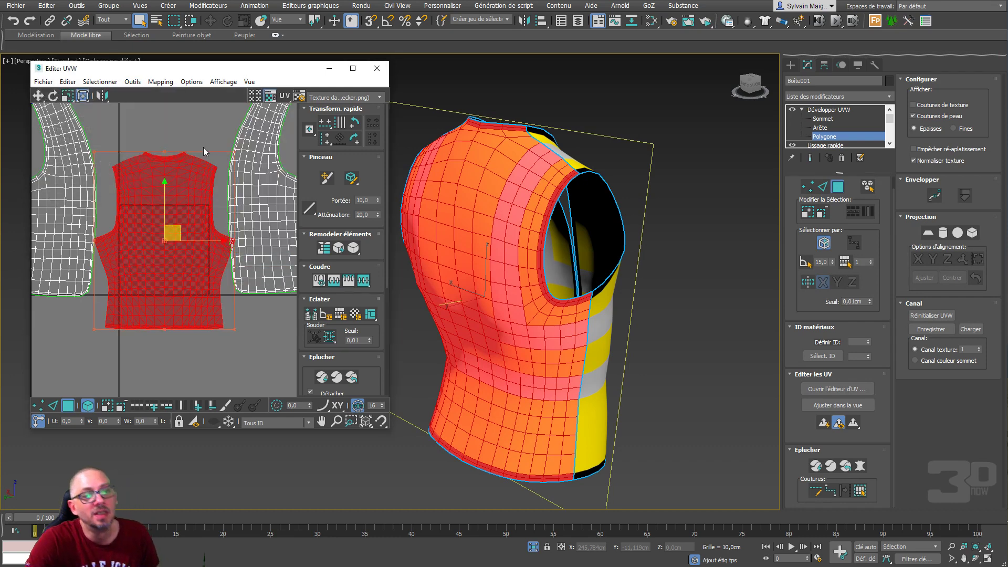
click(204, 147)
Pack the three vest UV shells into the texture square with custom packing (Emballer: personnalisé) and rescaling enabled.
scroll(203, 147, down, 3)
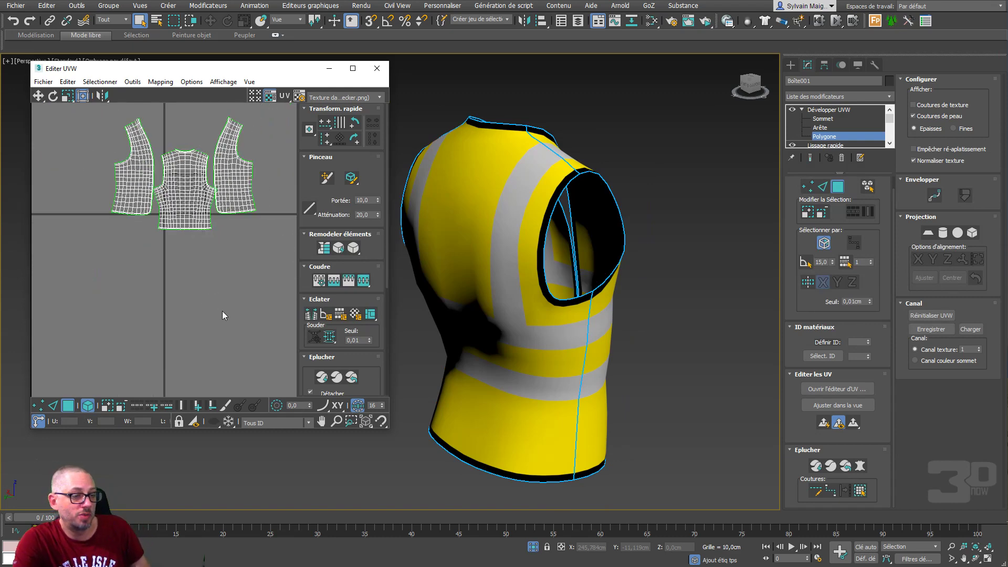
drag(231, 329, 231, 313)
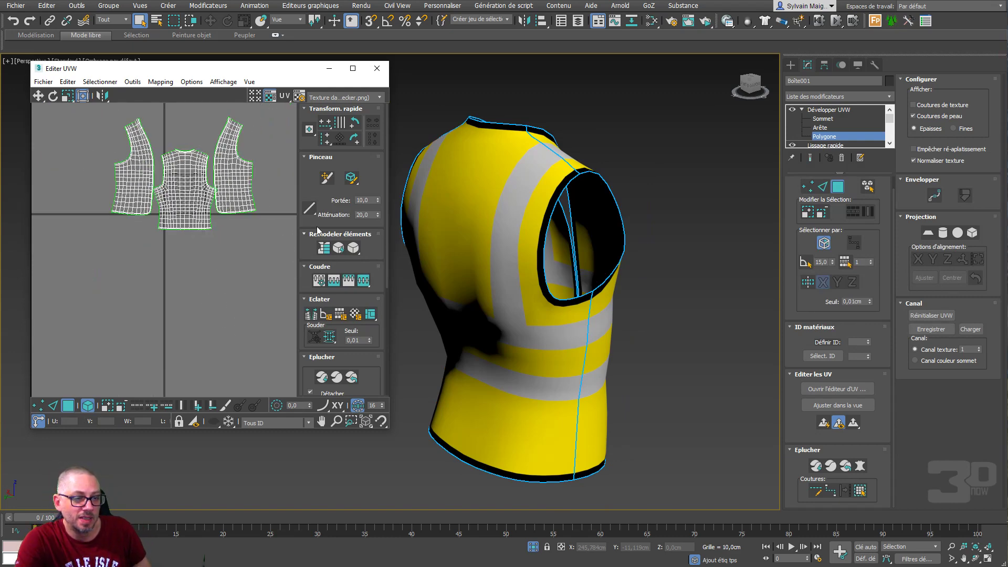
scroll(300, 337, down, 5)
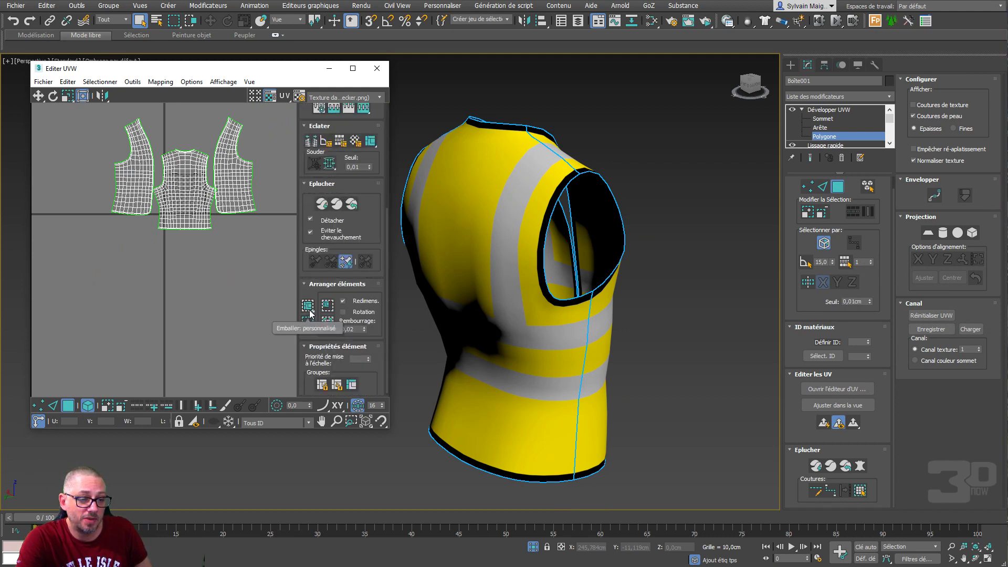
click(310, 314)
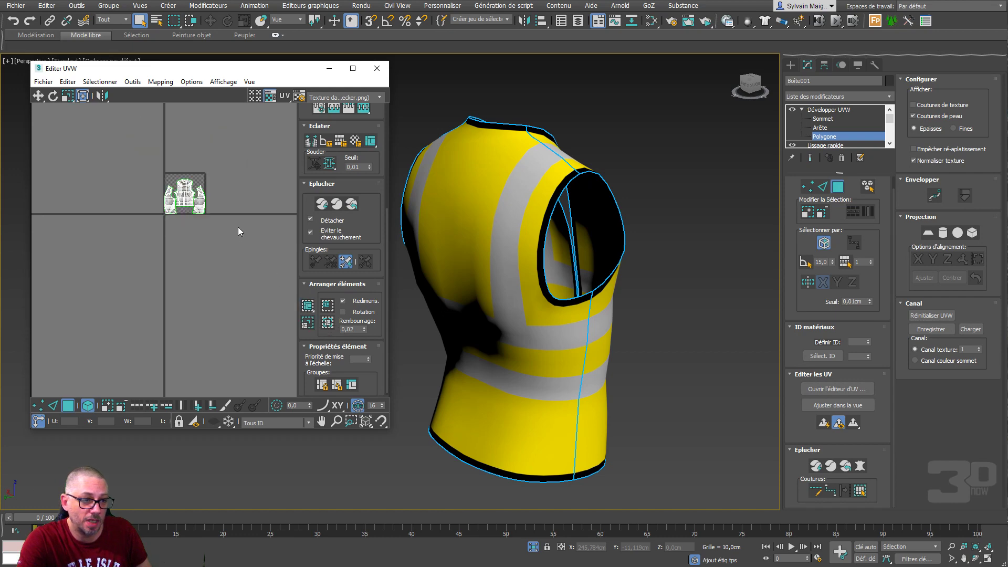
scroll(164, 207, up, 5)
scroll(164, 208, up, 5)
middle_drag(161, 231, 182, 279)
scroll(182, 280, up, 4)
scroll(182, 280, down, 8)
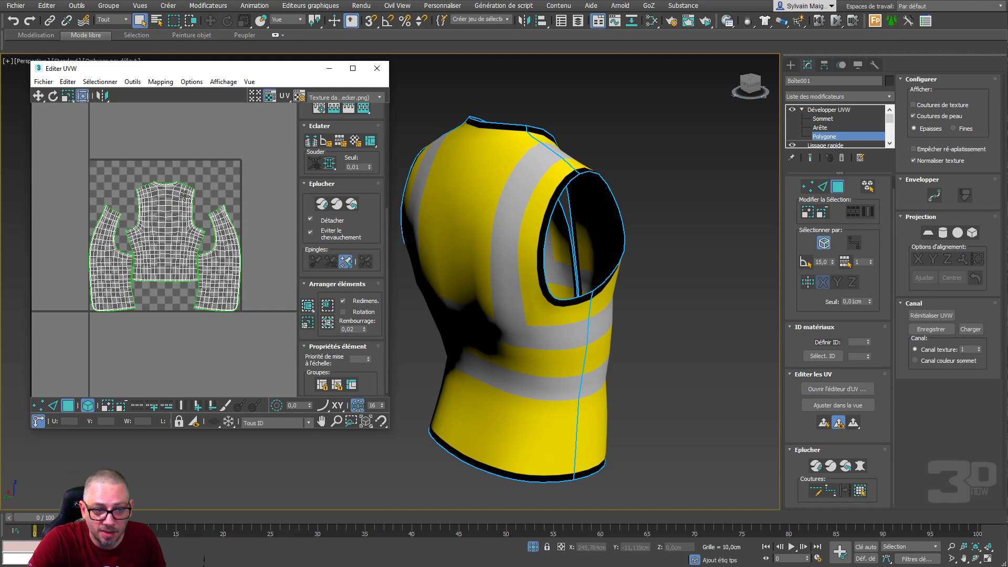
Show the CheckerPattern (Damier) texture on the vest and inspect the back and front for distortion.
click(325, 98)
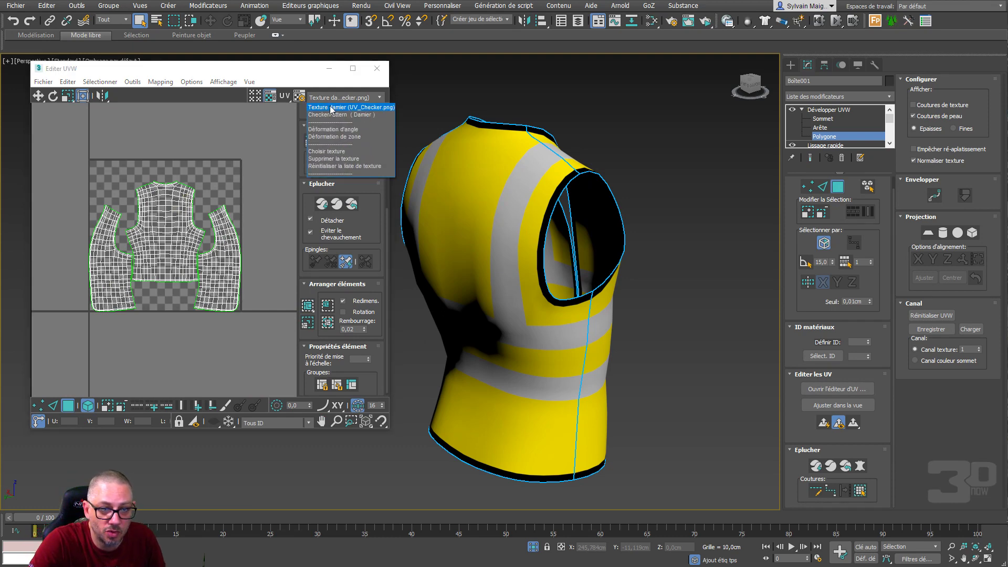
click(335, 115)
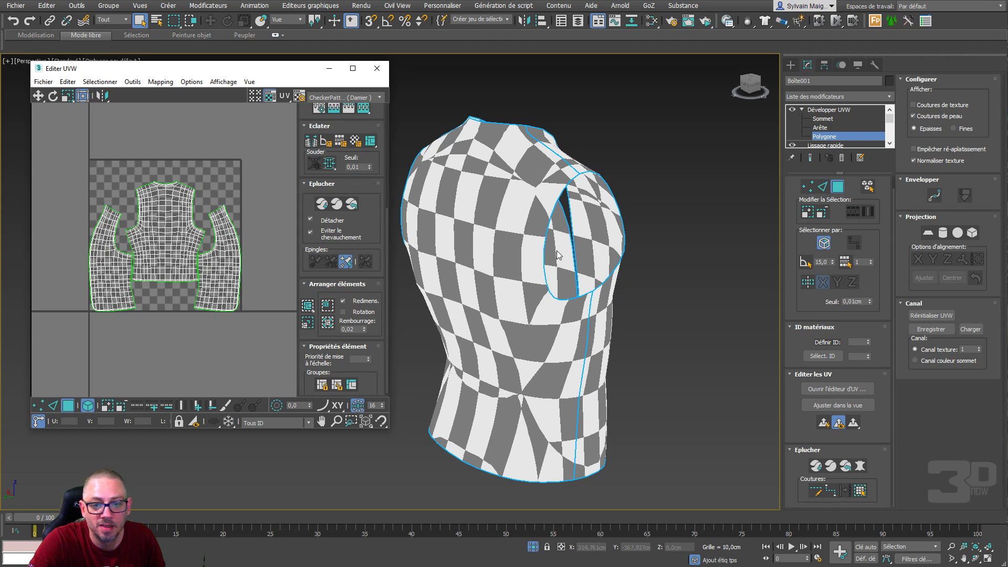
alt+middle_drag(557, 250, 372, 121)
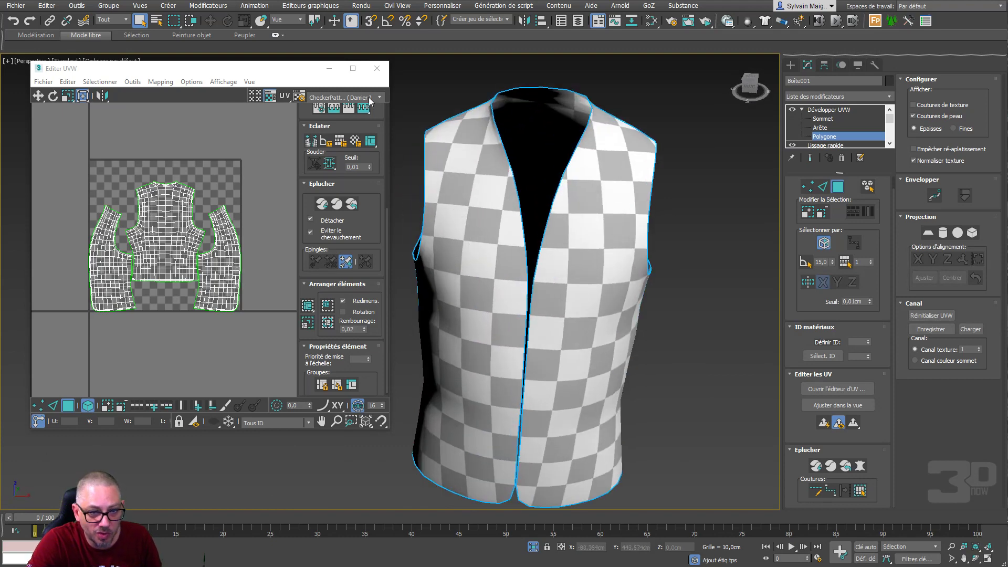
Switch the preview to the UV_Checker.png texture and inspect its squares and labels around the vest.
click(370, 100)
click(364, 107)
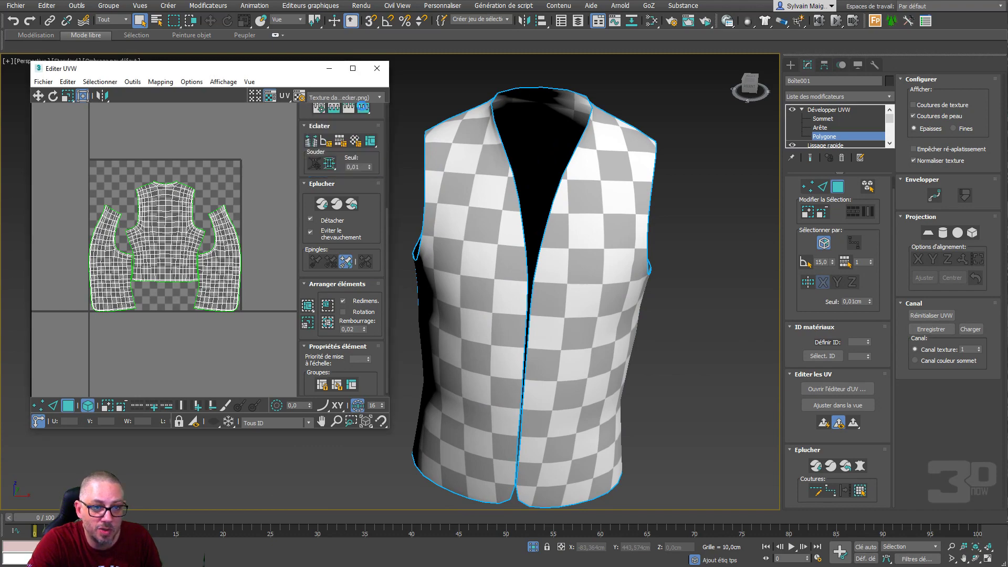
alt+middle_drag(500, 263, 908, 259)
Hide the texture background in the UV editor and close the editor to return to the vest's own material.
click(327, 98)
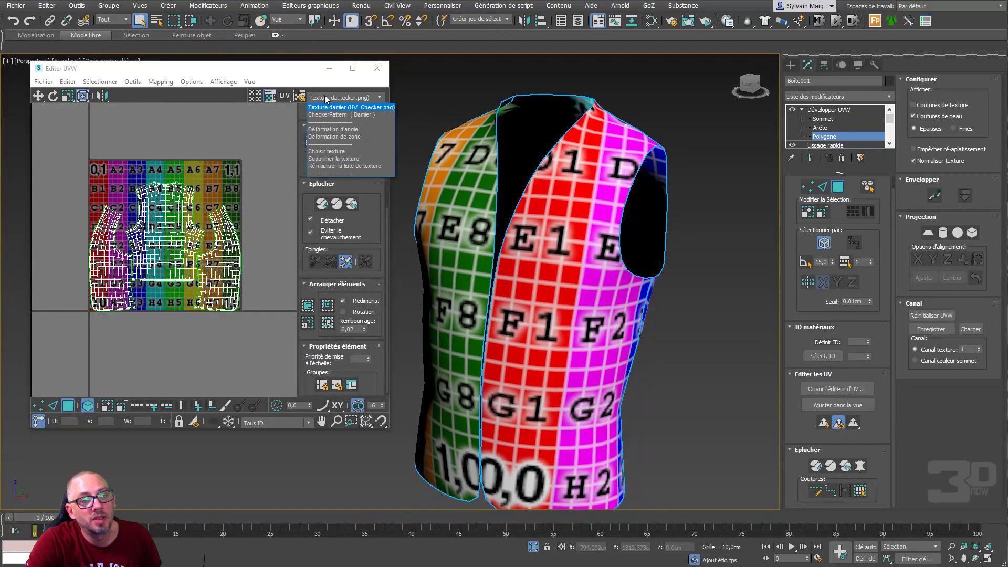
click(268, 97)
click(269, 97)
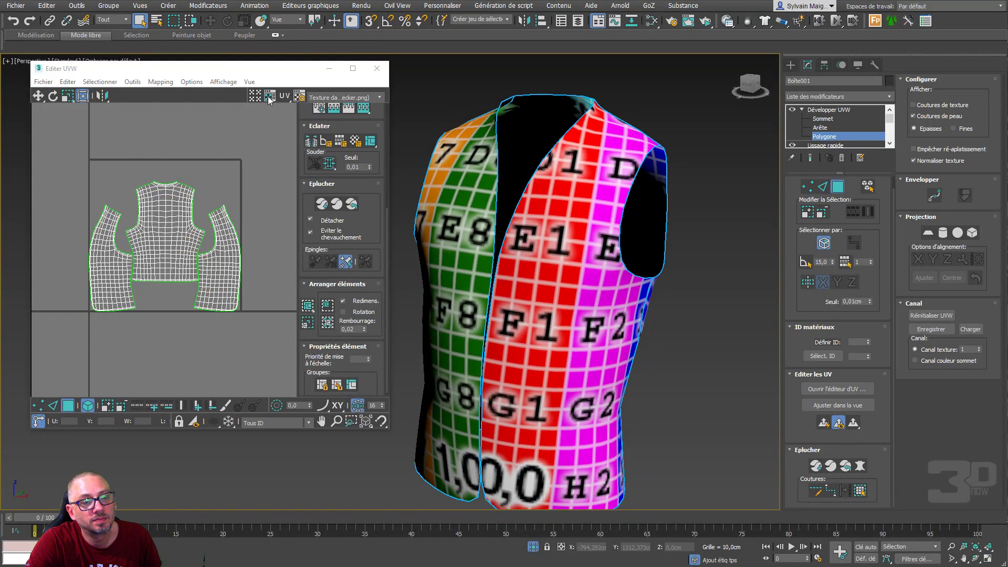
click(367, 98)
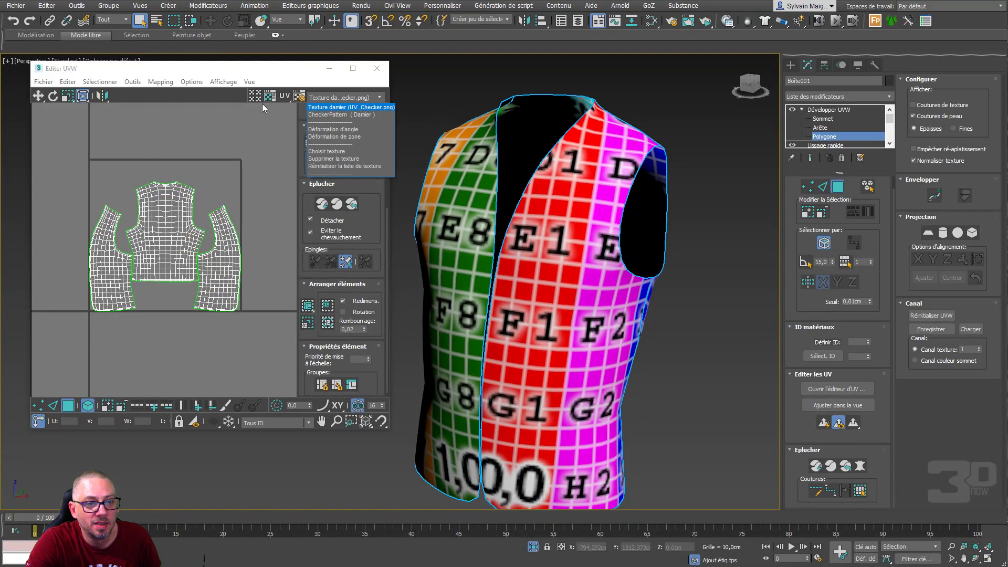
click(273, 134)
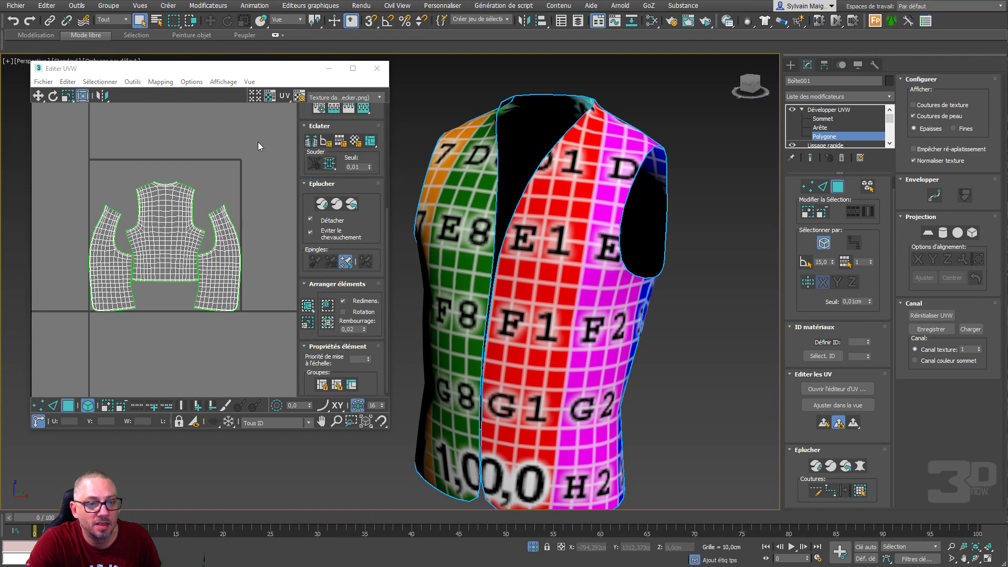
click(377, 69)
middle_drag(523, 243, 514, 216)
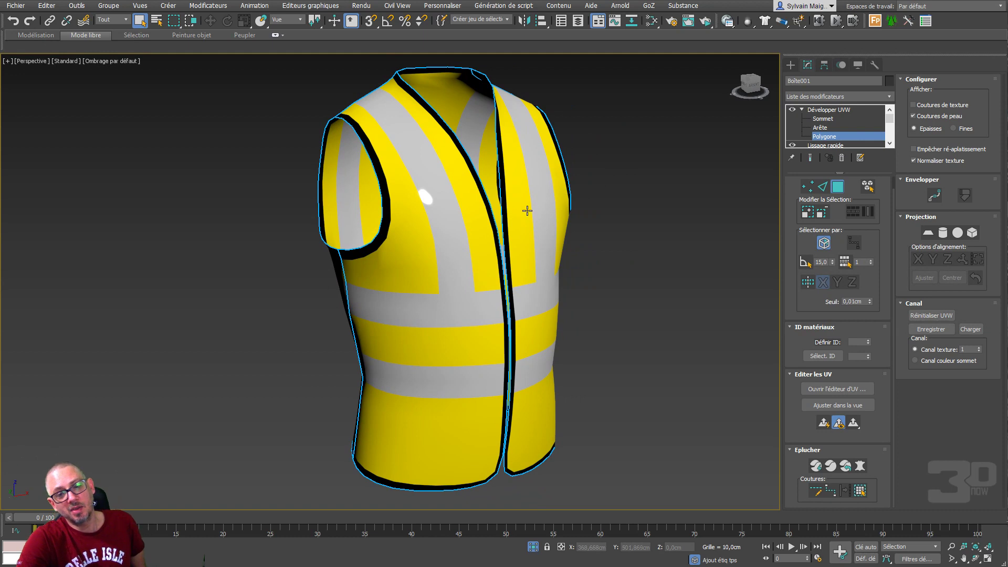
Save the scene as an incremented copy of ABA_2019_Saison_IX_Gilet_Jaune_phase_01_episode_01.max in the same folder.
right_click(527, 211)
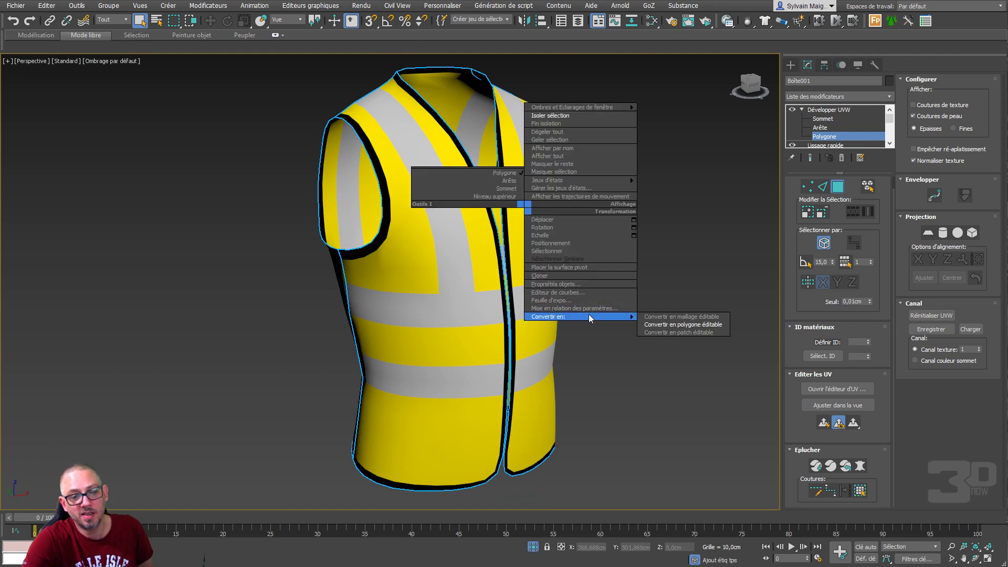
click(15, 6)
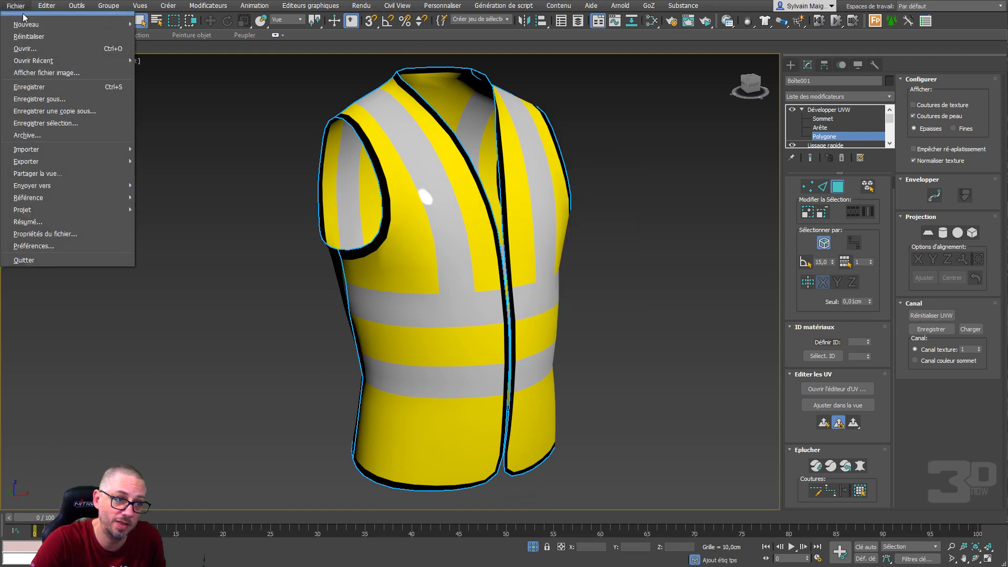
click(52, 96)
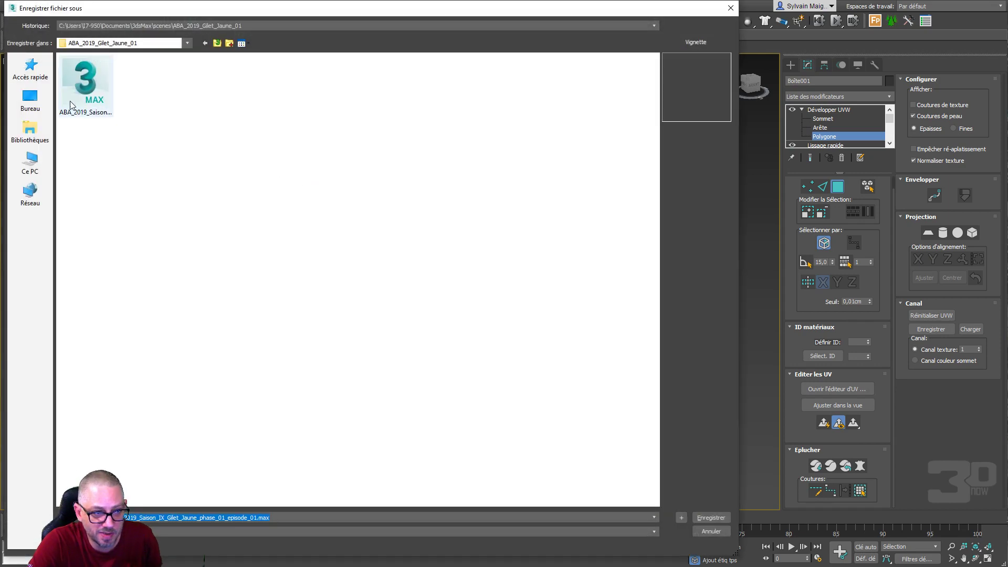
click(70, 103)
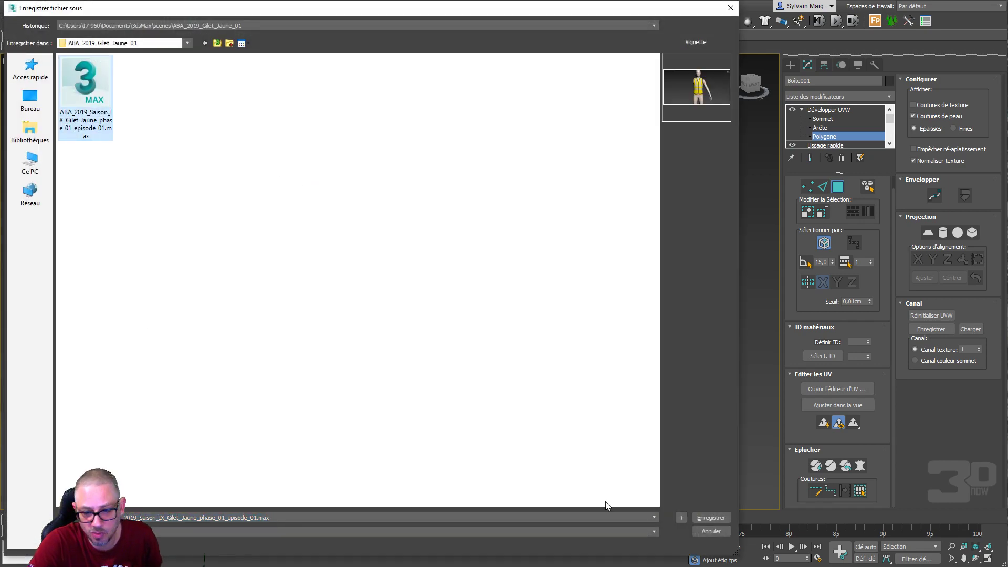
click(681, 517)
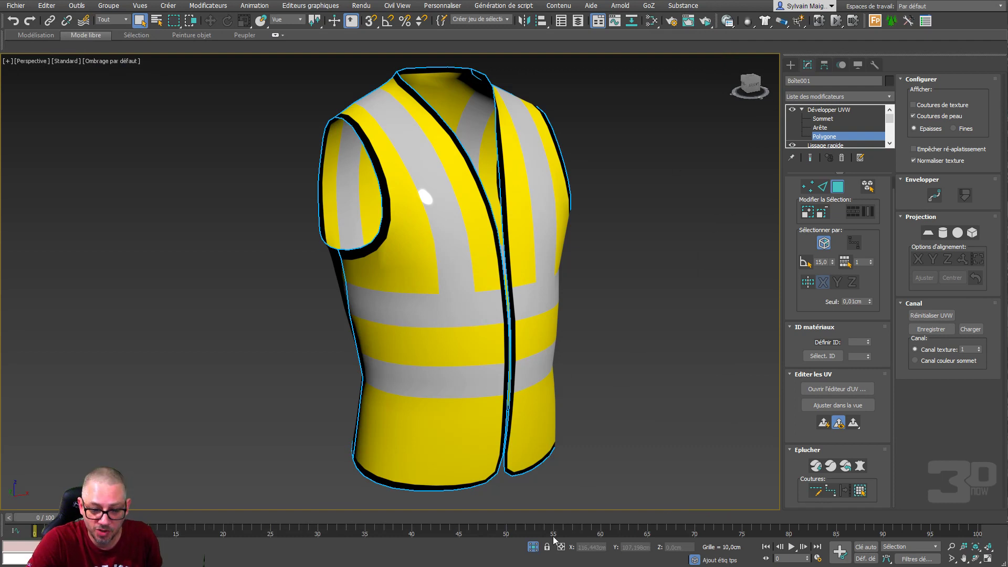
End the vest's isolation and delete the Boucher trous, Lissage and Sectionner modifiers from the human body mesh.
click(533, 548)
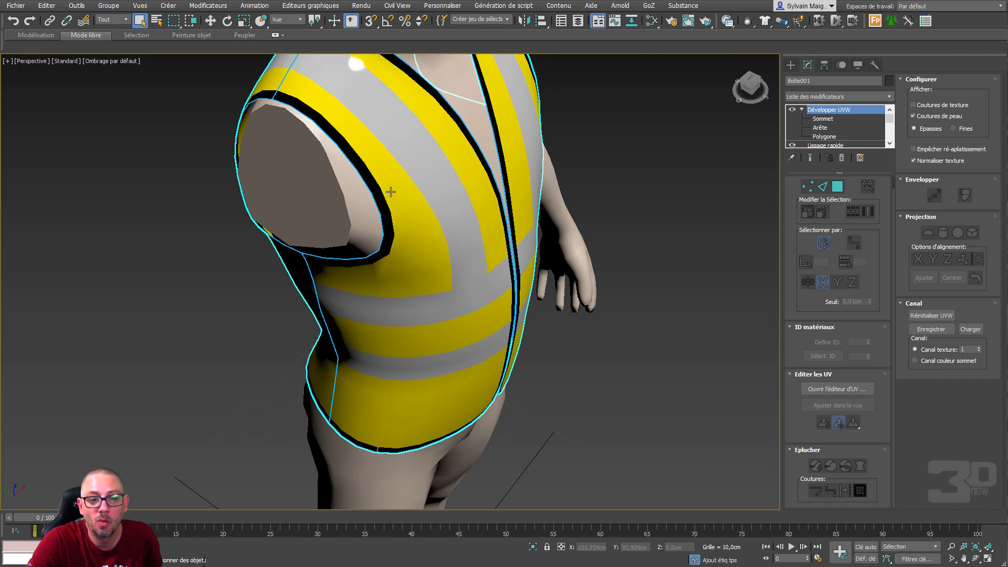
click(360, 195)
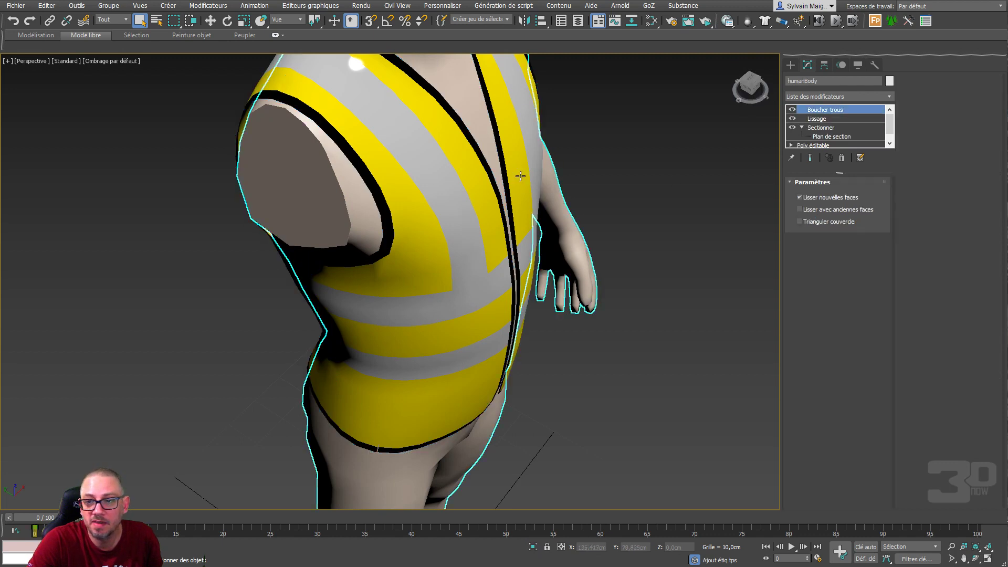
click(842, 158)
click(842, 157)
click(842, 157)
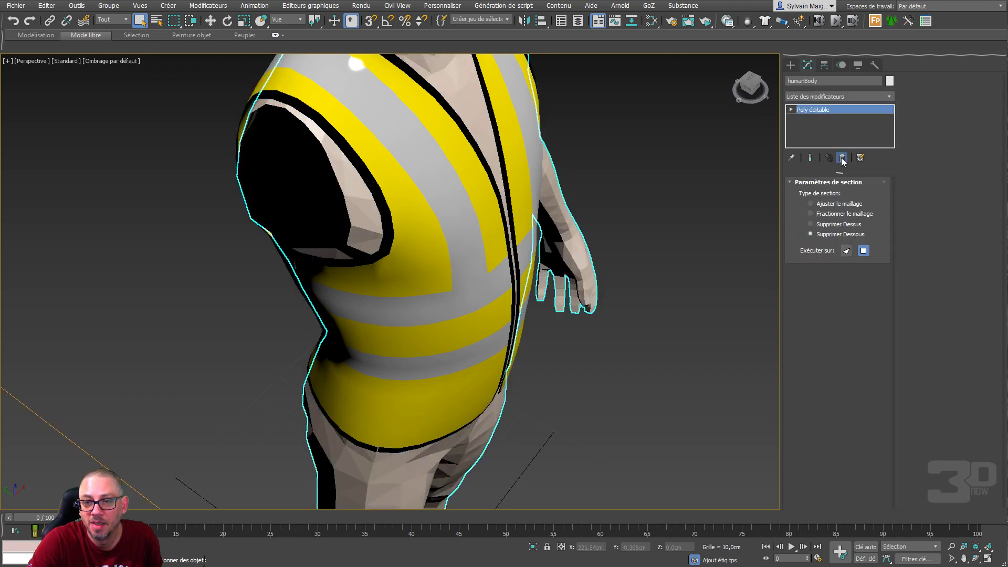
Examine the vest on the complete human body from the front.
scroll(654, 272, down, 5)
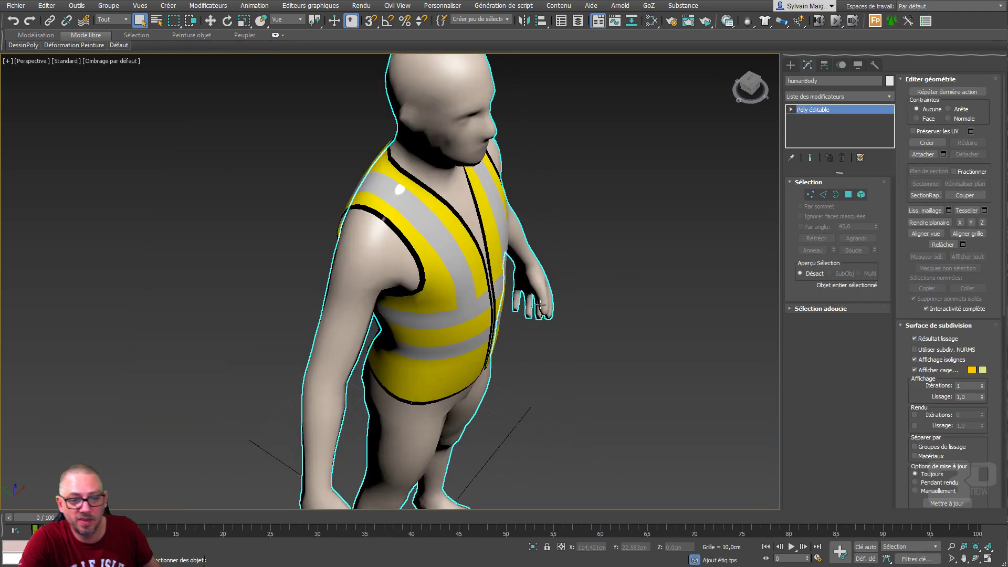
alt+middle_drag(607, 299, 426, 247)
scroll(518, 268, down, 5)
scroll(449, 249, up, 5)
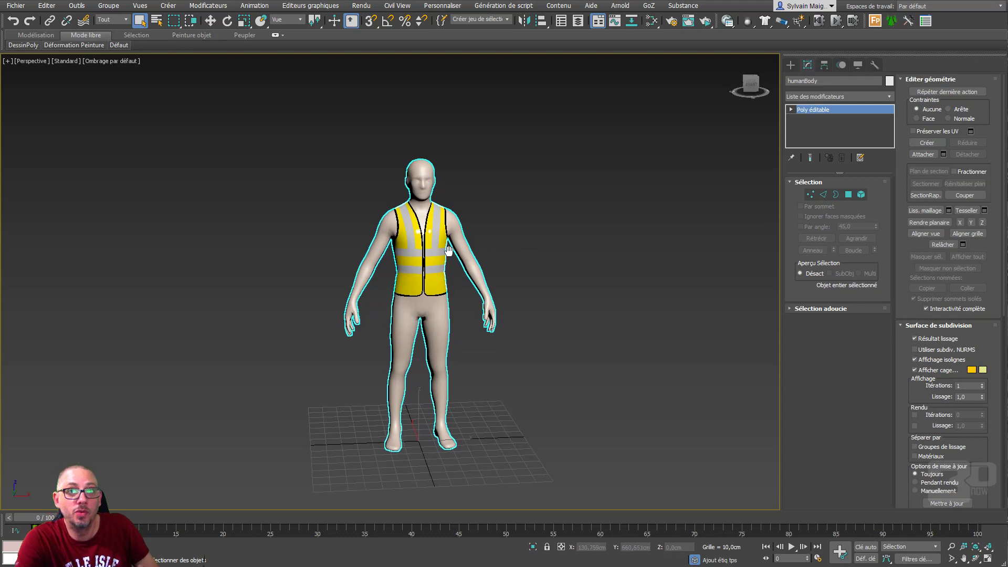
middle_drag(437, 252, 452, 229)
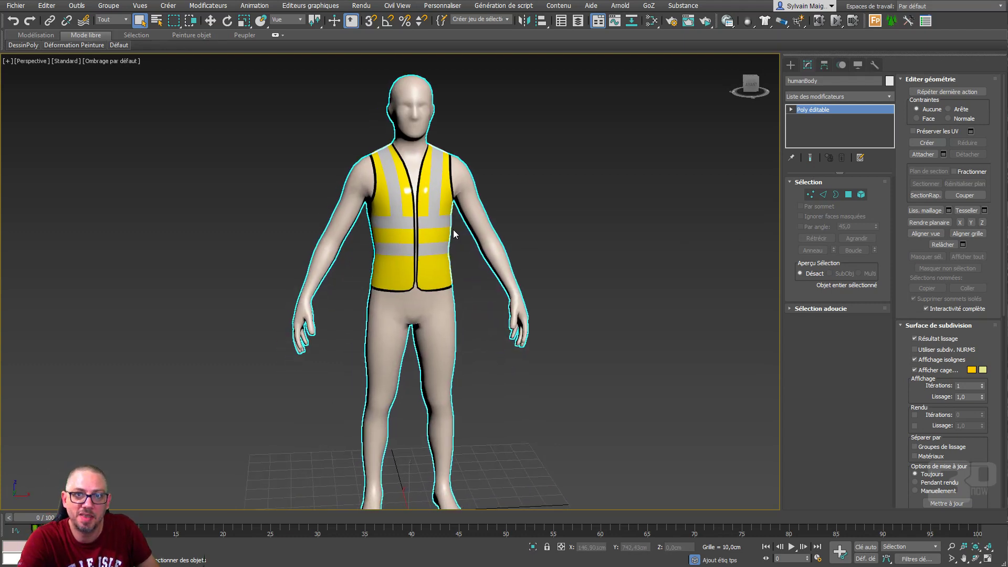
middle_drag(438, 271, 436, 260)
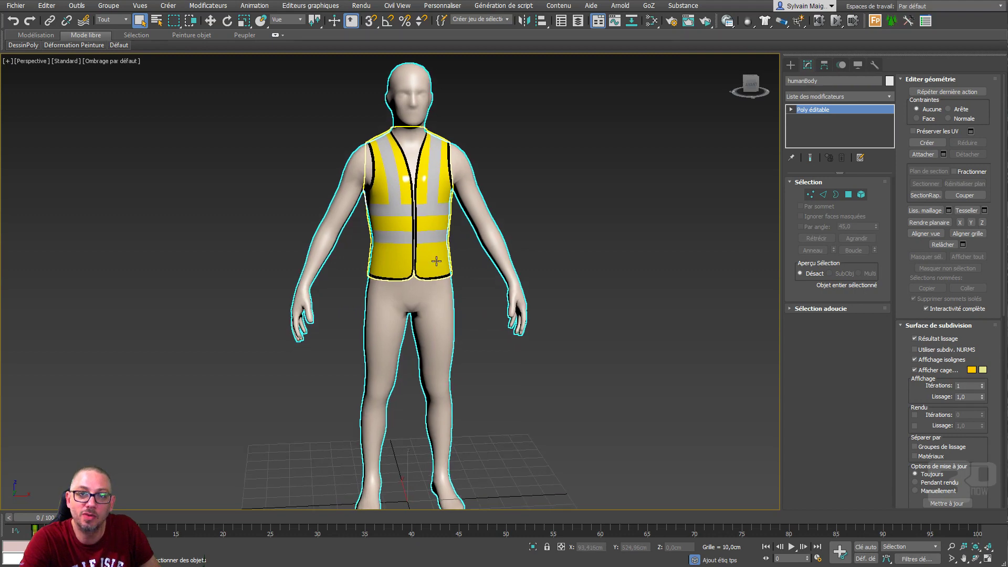